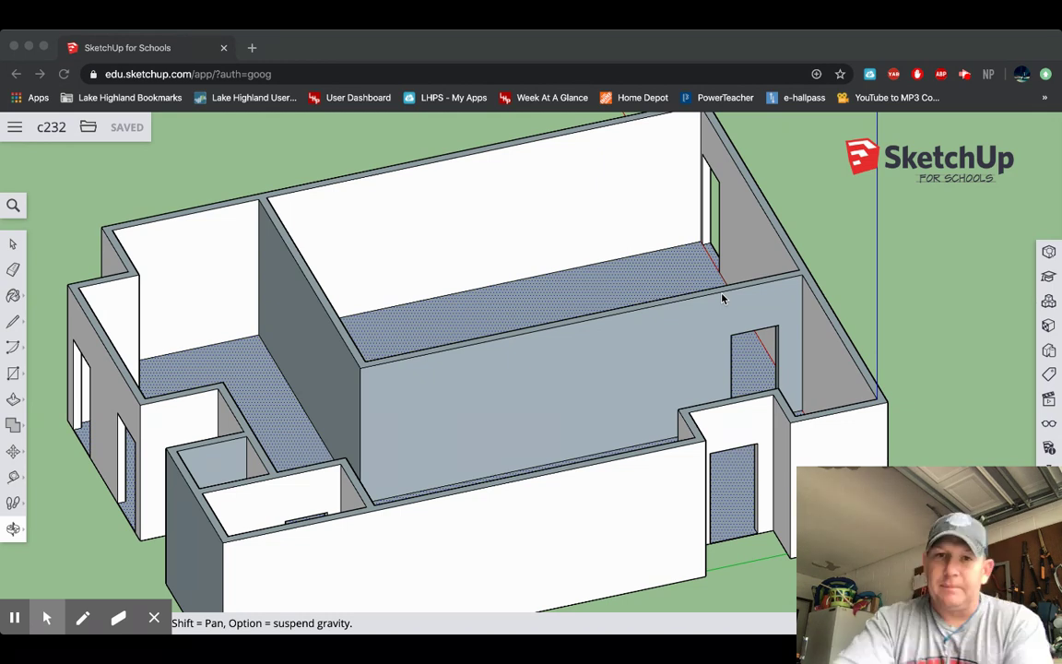
- Zoom in on the far corner of the classroom's back wall
{"action": "scroll", "coordinate": [719, 285], "scroll_direction": "up", "scroll_amount": 2}
{"action": "scroll", "coordinate": [703, 247], "scroll_direction": "up", "scroll_amount": 2}
{"action": "scroll", "coordinate": [697, 247], "scroll_direction": "up", "scroll_amount": 1}
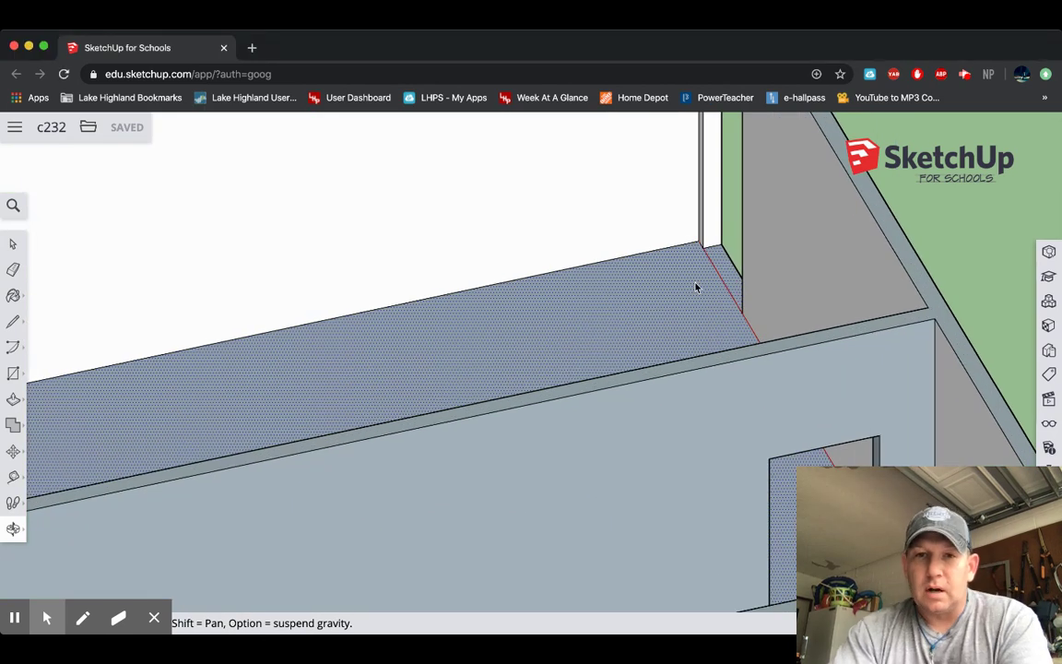
- Draw a closed window-sized rectangle with the Line tool, starting from the wall-floor corner
{"action": "mouse_move", "coordinate": [688, 275]}
{"action": "middle_mouse_down", "text": "shift"}
{"action": "mouse_move", "coordinate": [687, 314]}
{"action": "mouse_move", "coordinate": [723, 444]}
{"action": "middle_mouse_up", "text": "shift"}
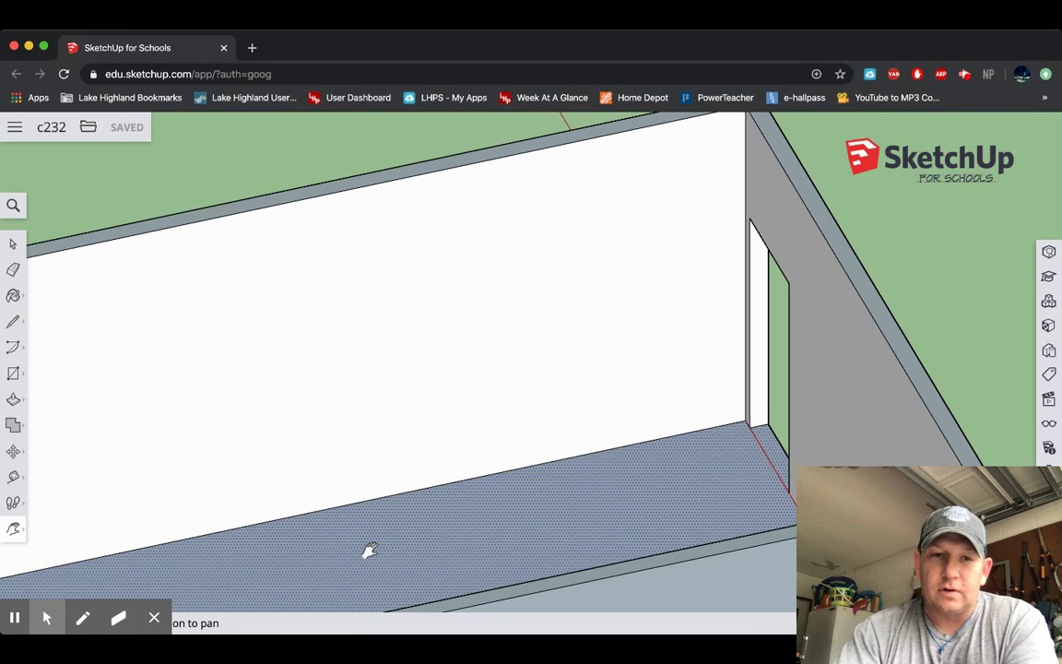
{"action": "left_click", "coordinate": [15, 321]}
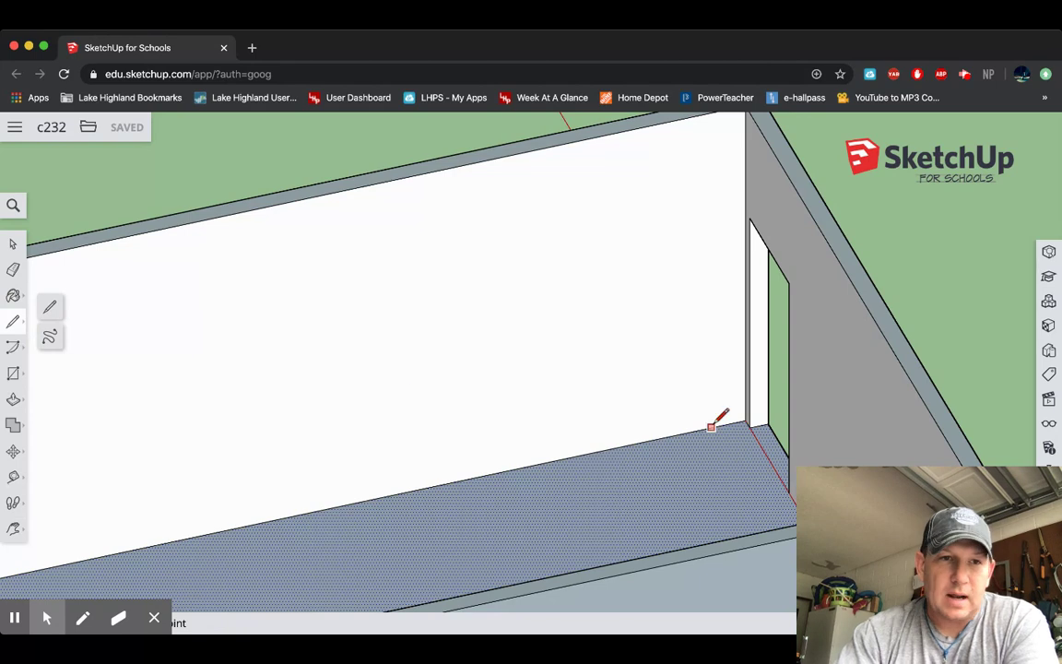
{"action": "left_click", "coordinate": [745, 421]}
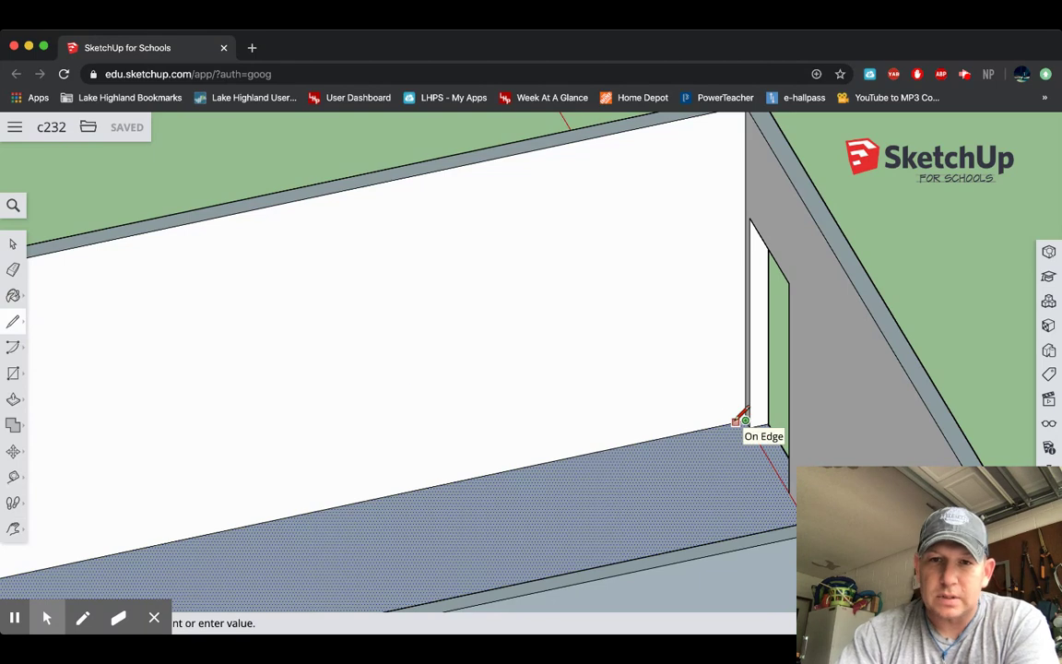
{"action": "left_click", "coordinate": [743, 419]}
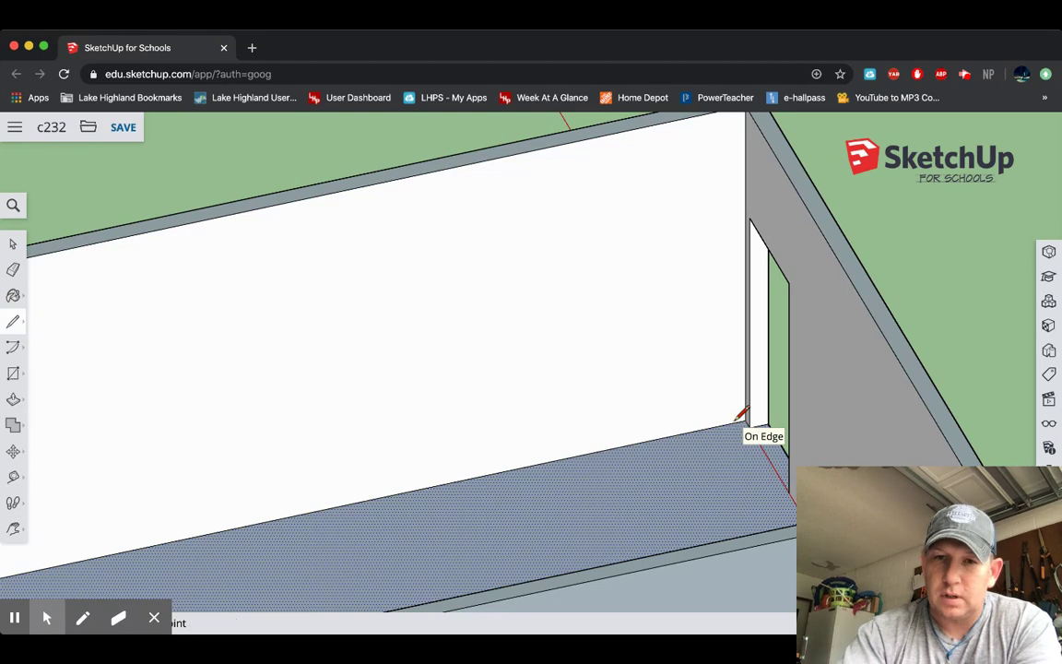
{"action": "left_click", "coordinate": [738, 420]}
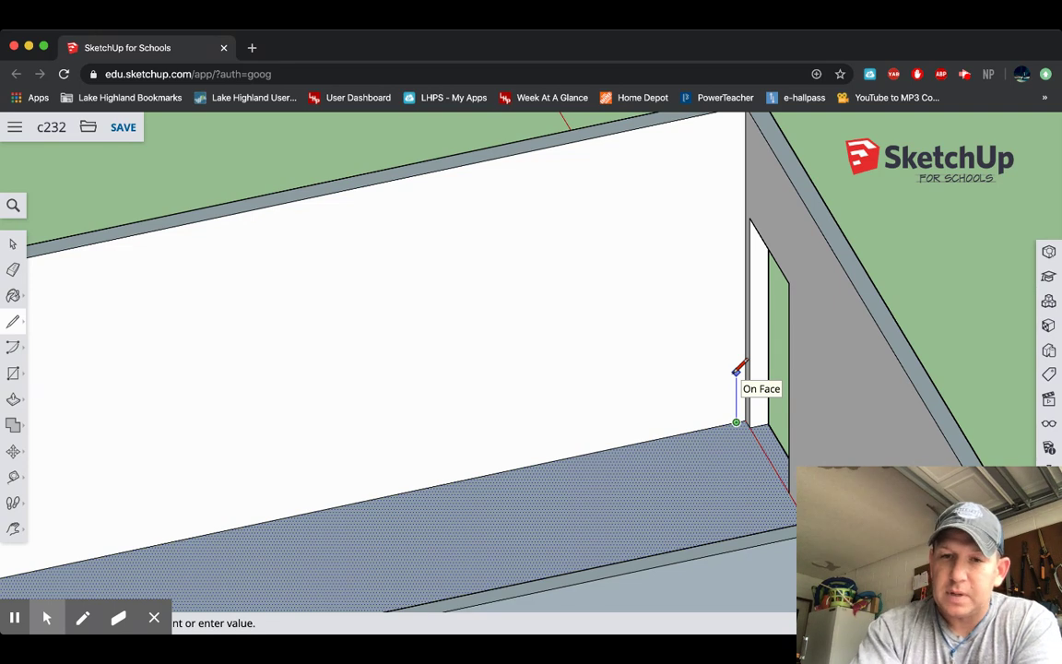
{"action": "key", "text": "Return"}
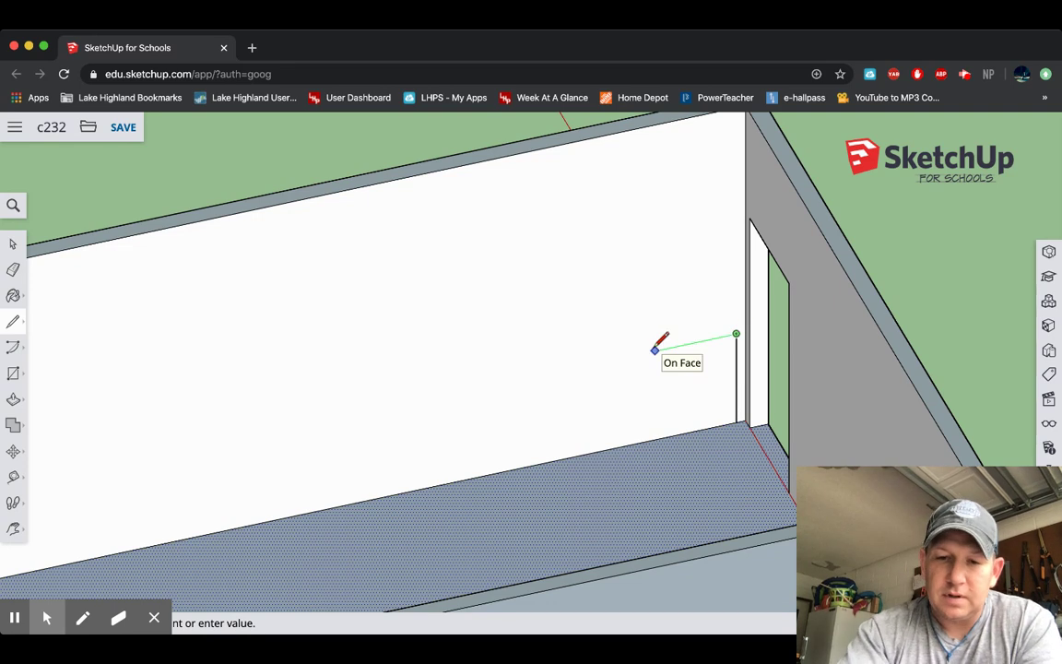
{"action": "key", "text": "Return"}
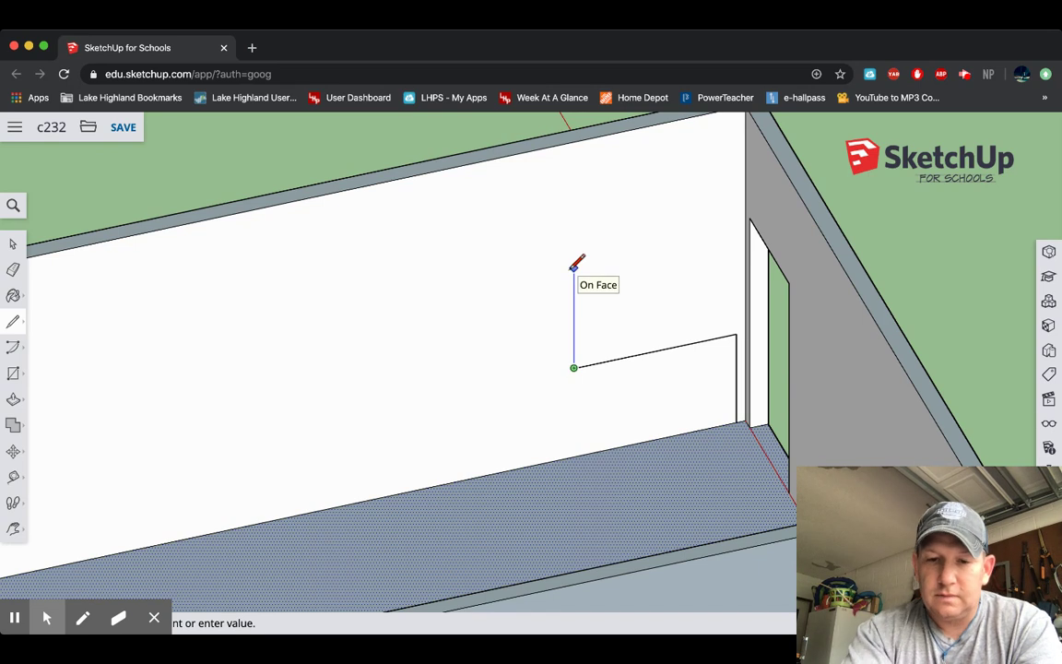
{"action": "left_click", "coordinate": [573, 237]}
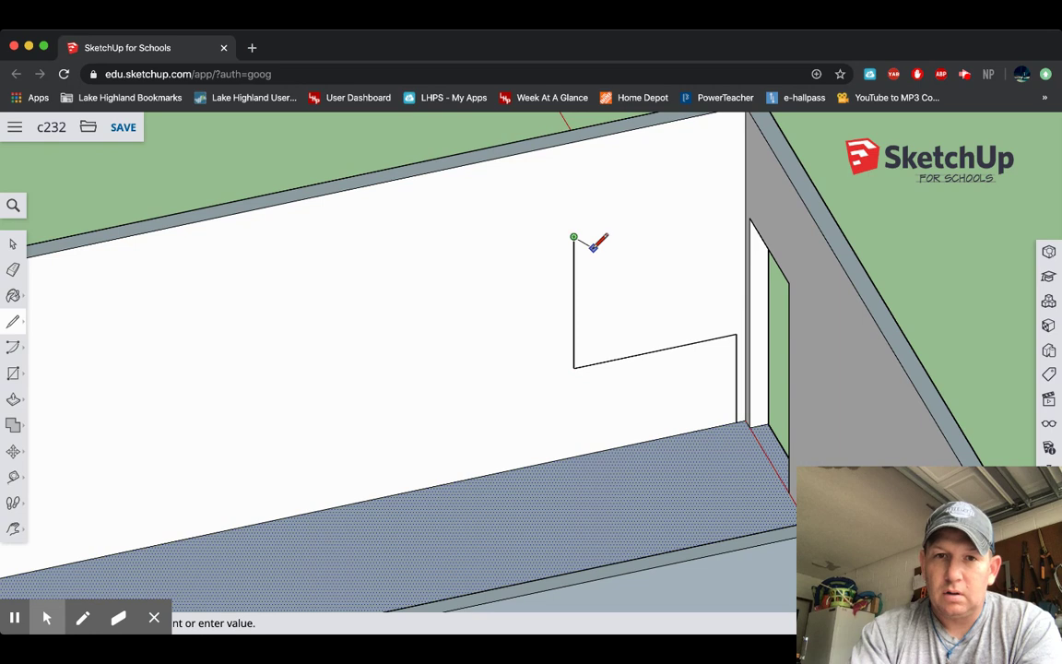
{"action": "left_click", "coordinate": [736, 201]}
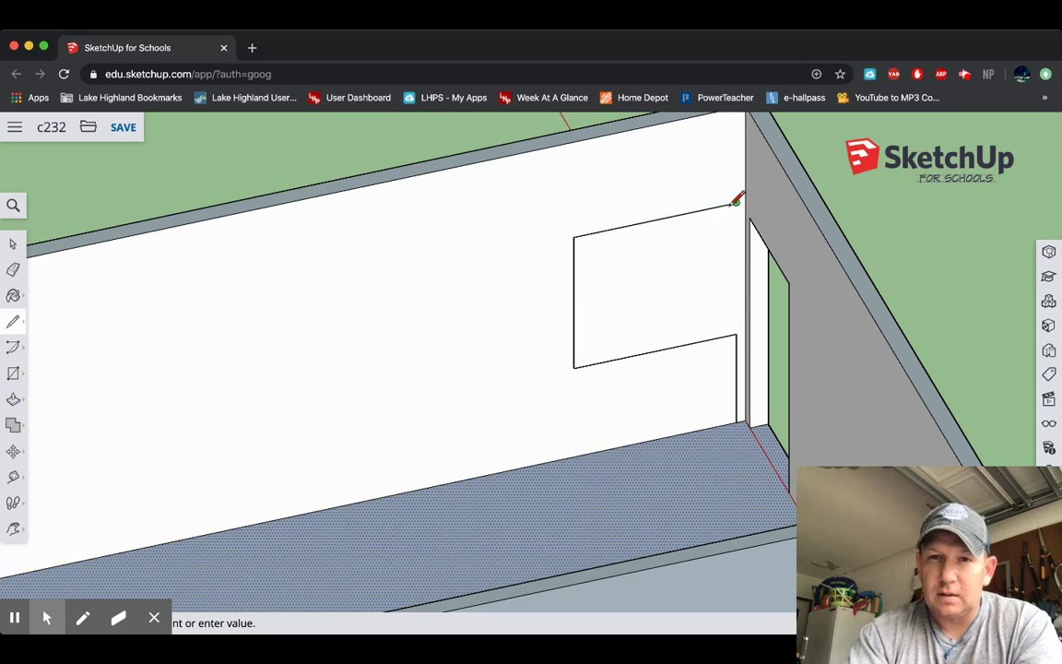
{"action": "left_click", "coordinate": [735, 201]}
{"action": "left_click", "coordinate": [736, 332]}
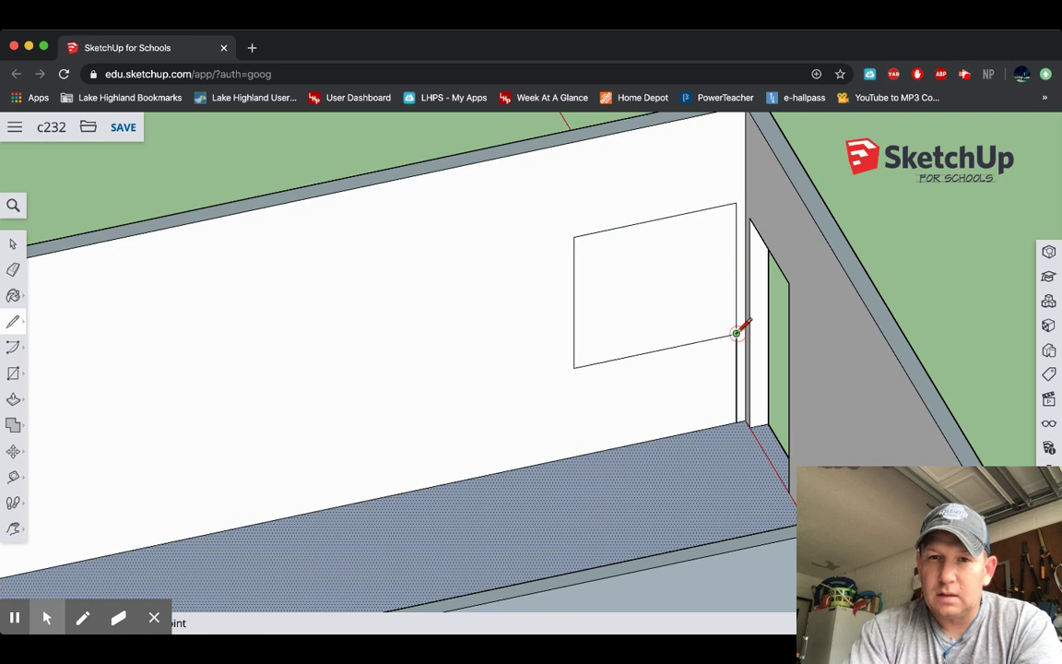
- Delete the leftover vertical edge below the window outline
{"action": "left_click", "coordinate": [13, 243]}
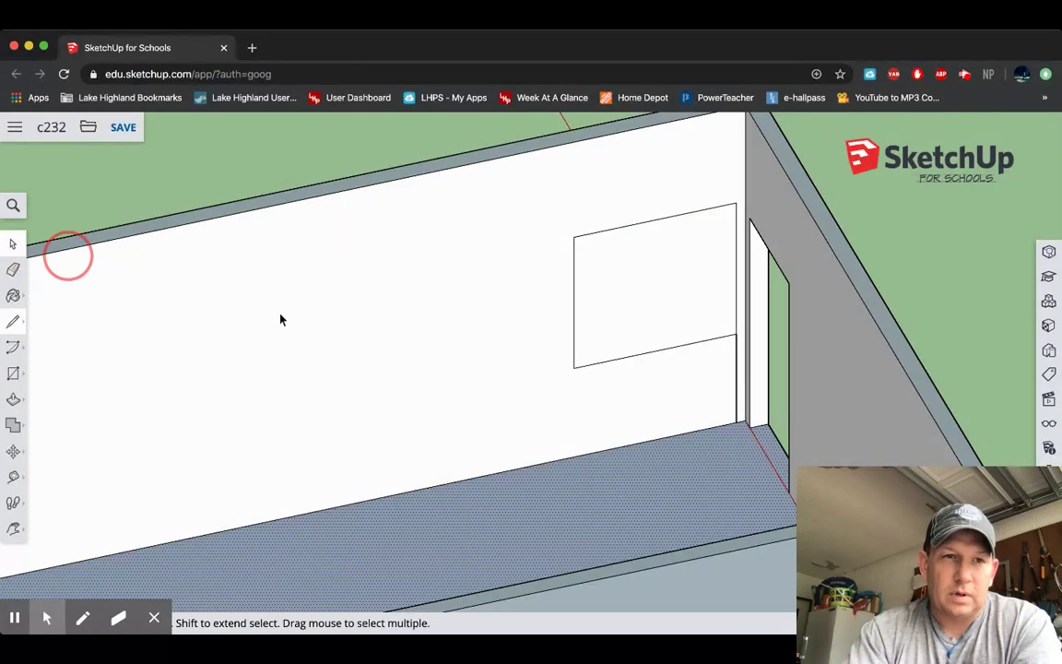
{"action": "left_click", "coordinate": [736, 397]}
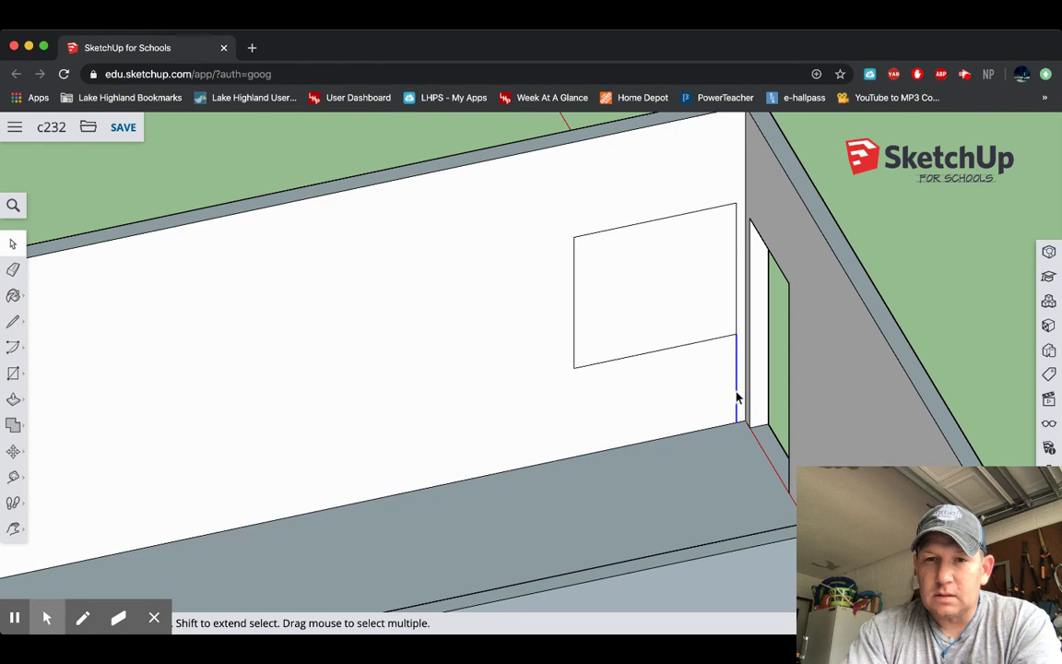
{"action": "key", "text": "Delete"}
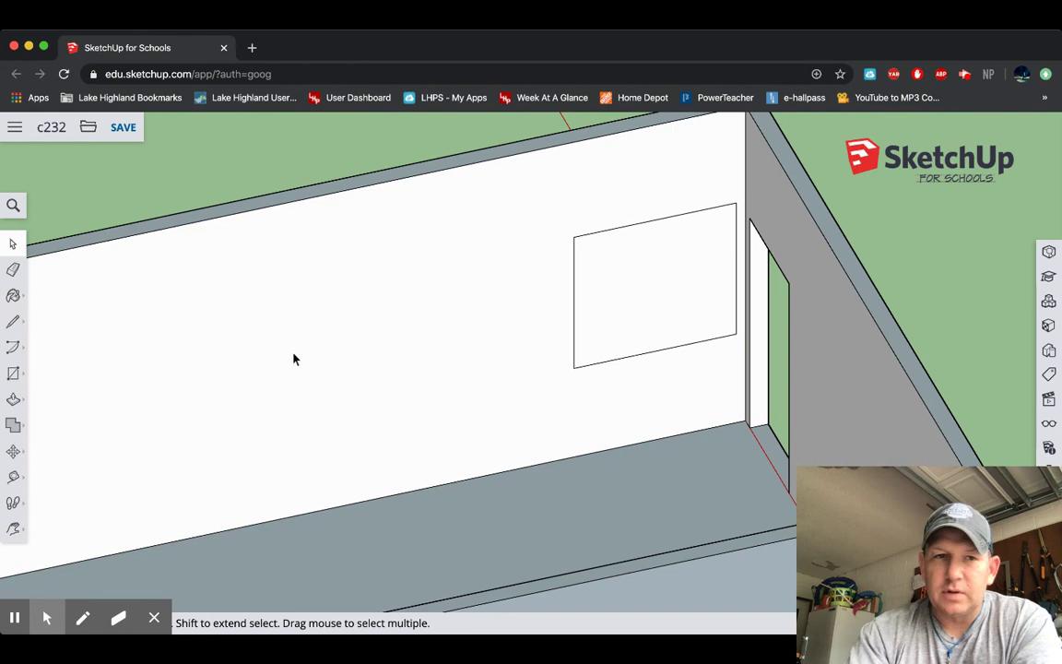
- Push/Pull the rectangle through the back wall to open the first window
{"action": "left_click", "coordinate": [13, 398]}
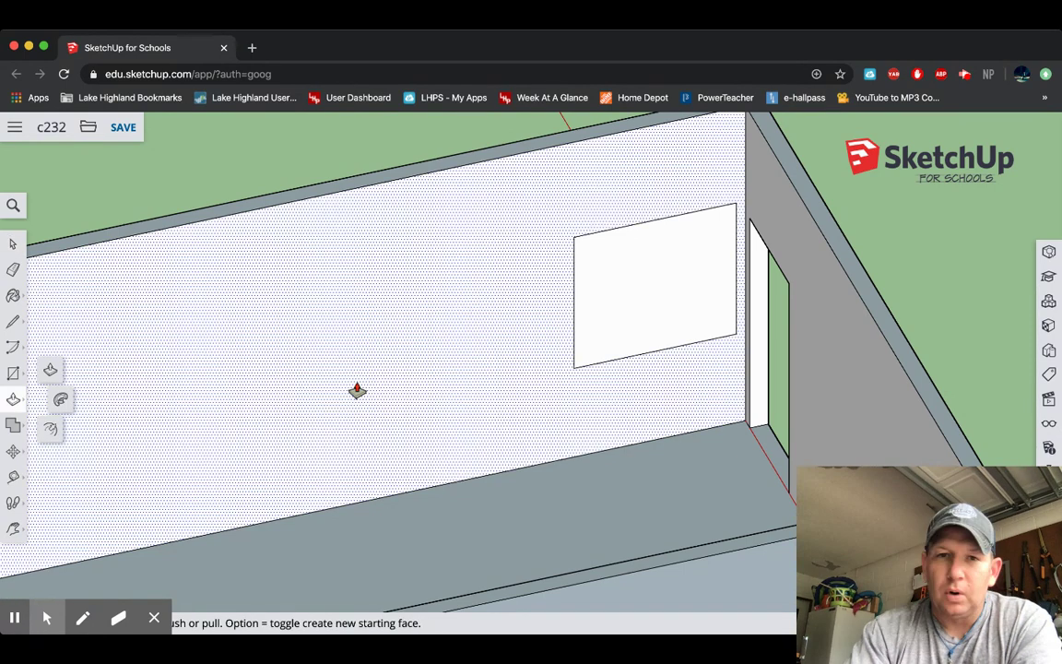
{"action": "left_click", "coordinate": [635, 301]}
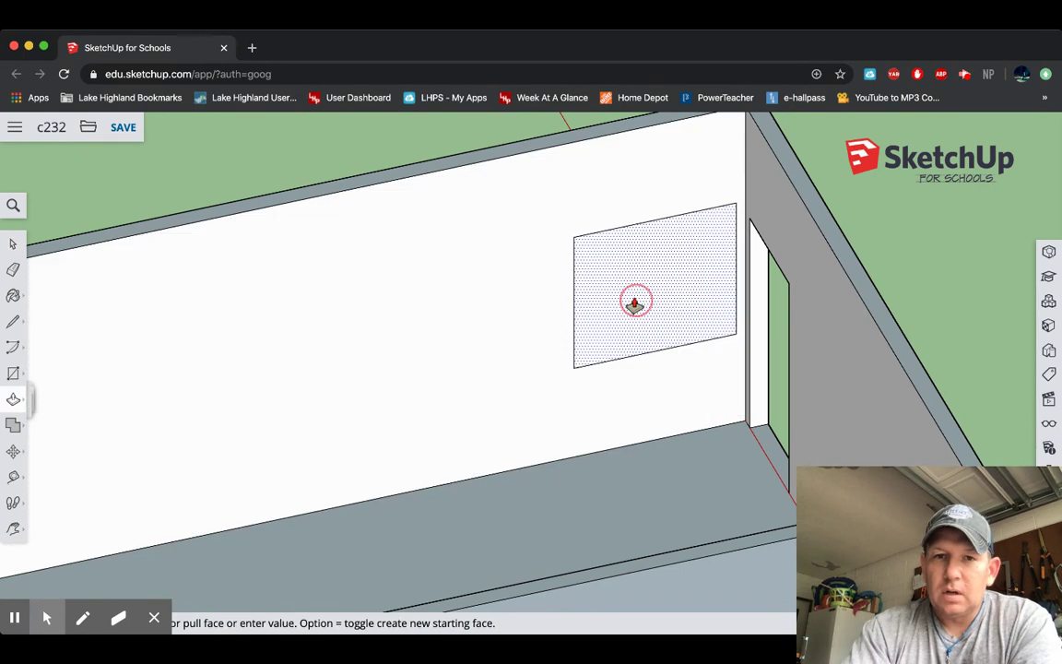
{"action": "left_click", "coordinate": [667, 268]}
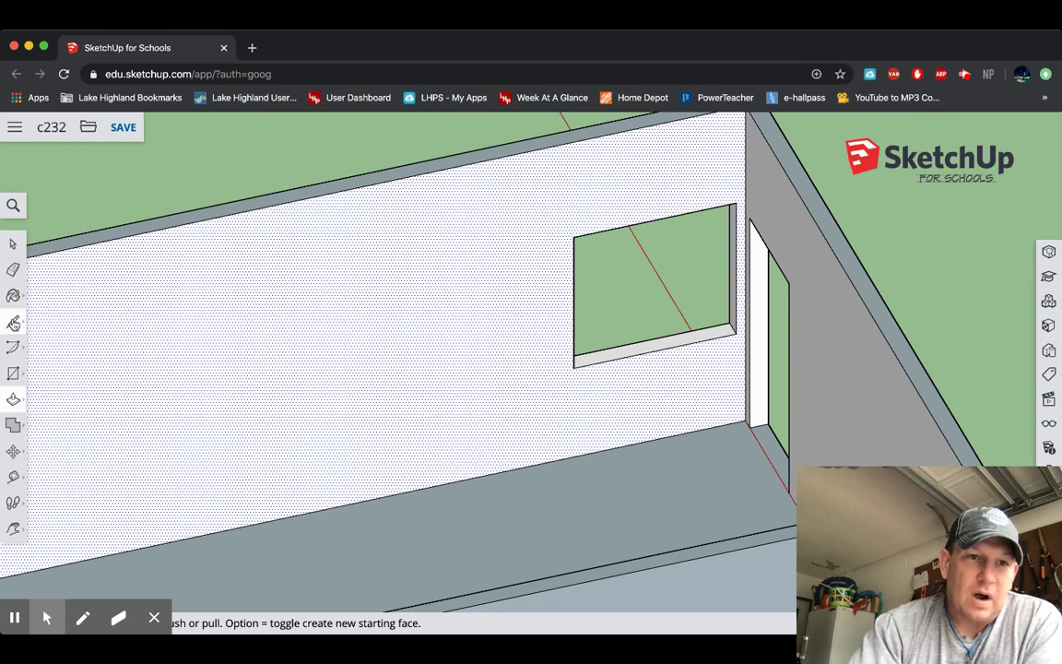
- Draw a second window rectangle beside the first opening, with a 3' top edge
{"action": "left_click", "coordinate": [13, 320]}
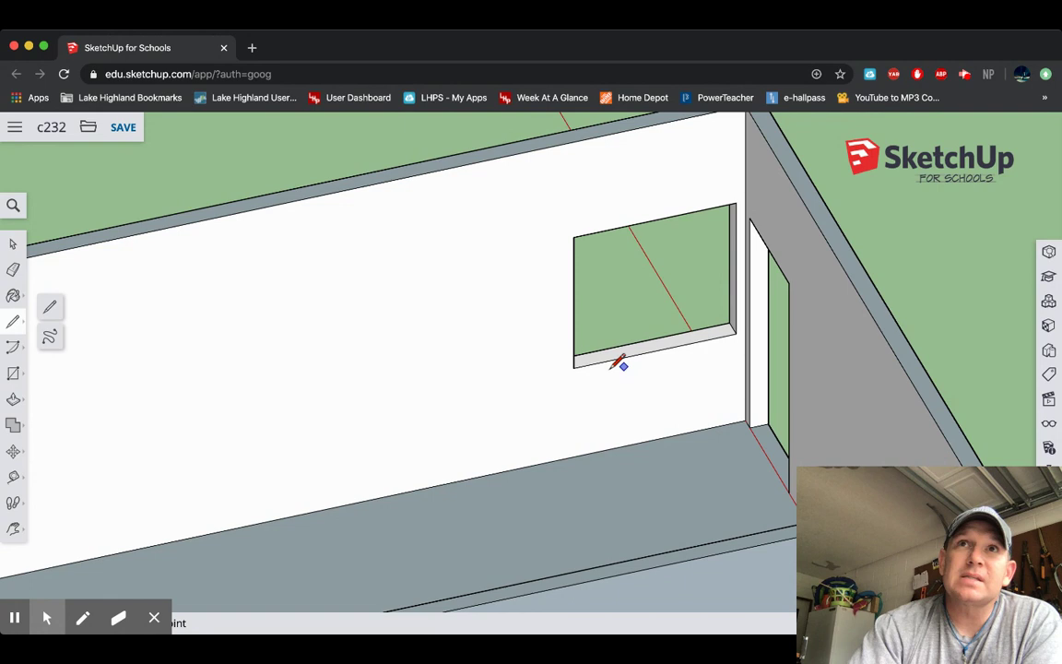
{"action": "left_click", "coordinate": [573, 367]}
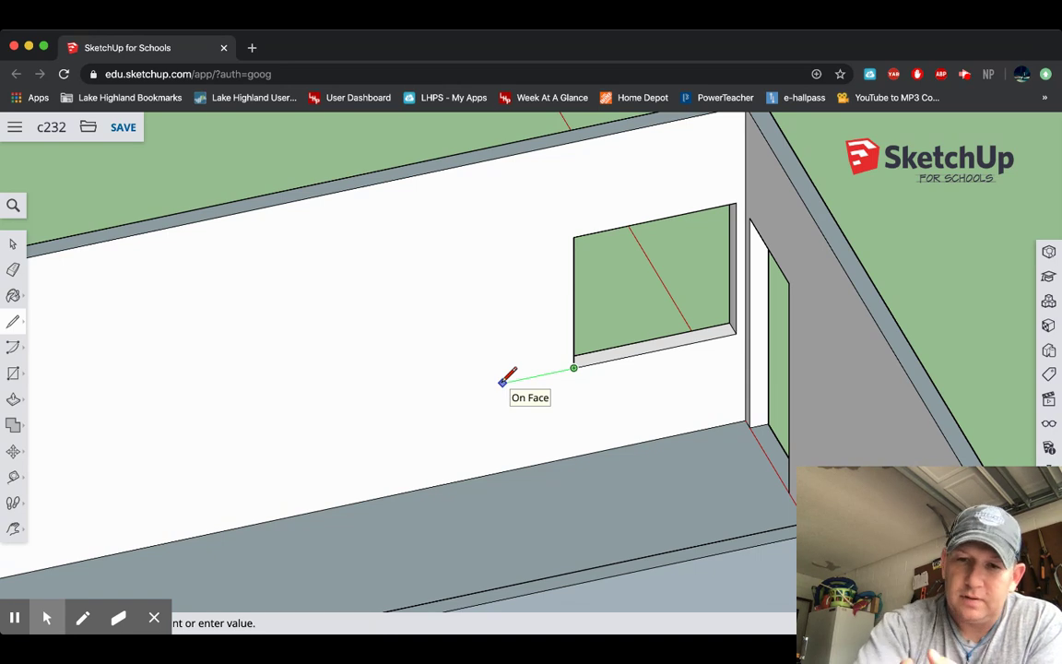
{"action": "key", "text": "Return"}
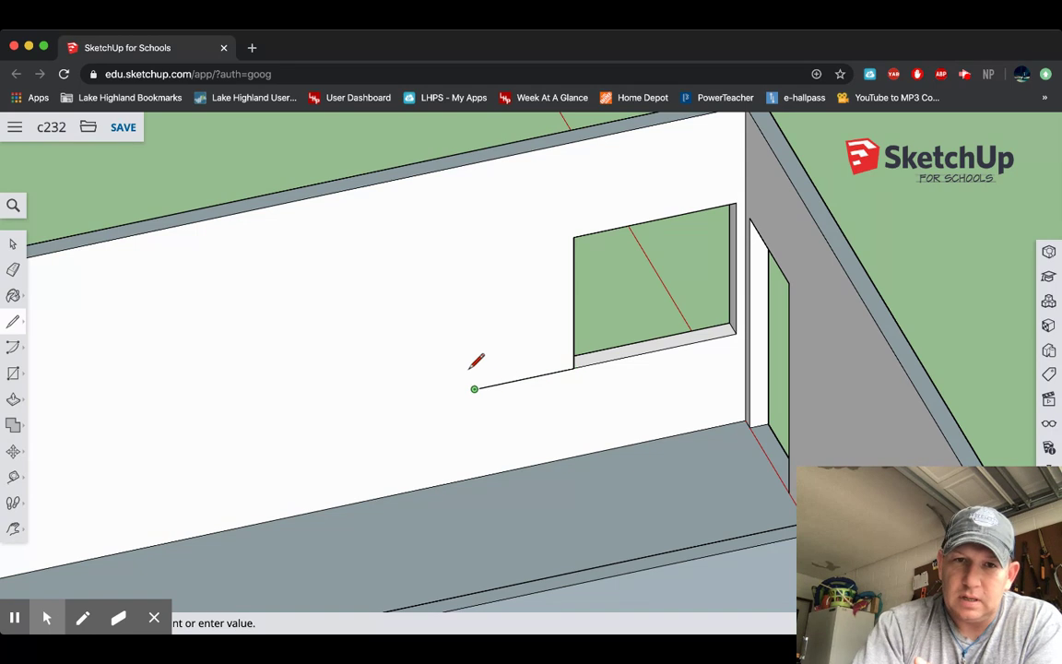
{"action": "left_click", "coordinate": [473, 389]}
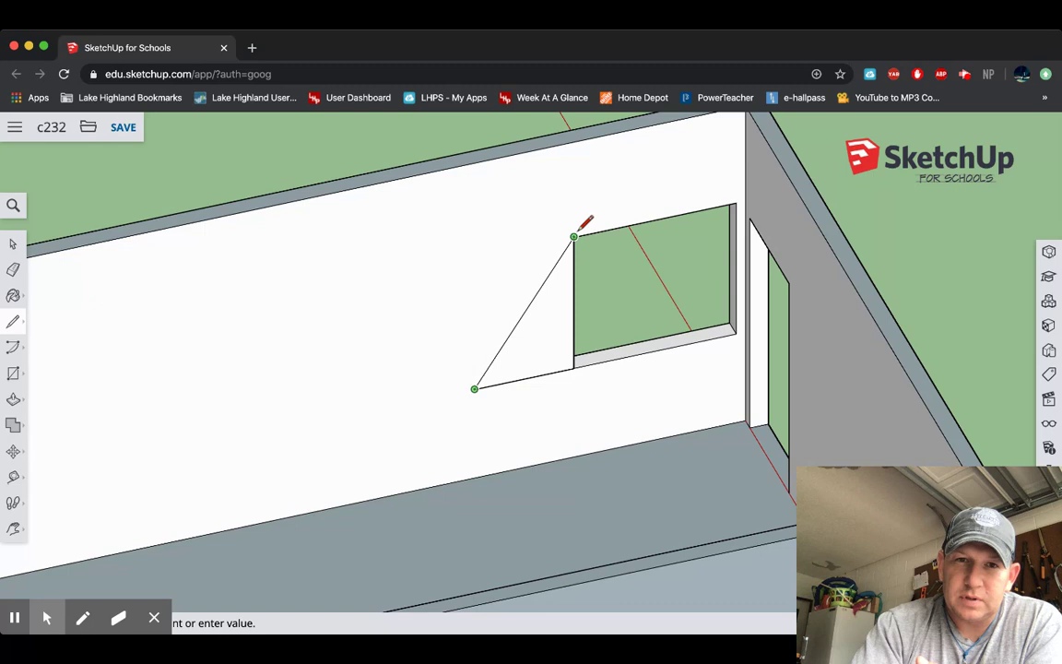
{"action": "left_click", "coordinate": [473, 257]}
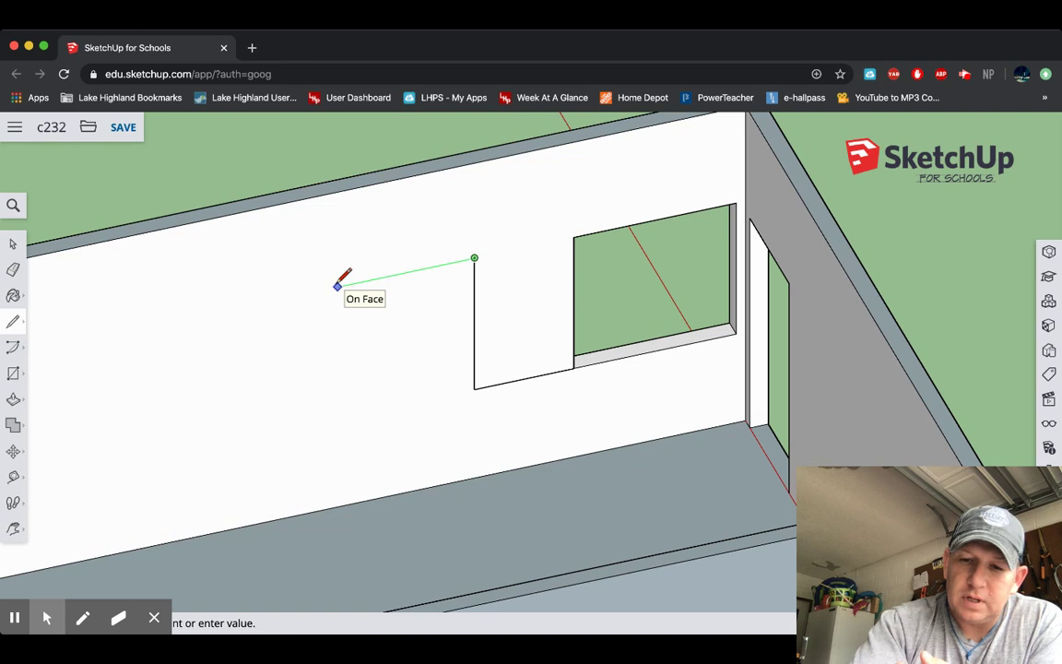
{"action": "type", "text": "3'"}
{"action": "key", "text": "Return"}
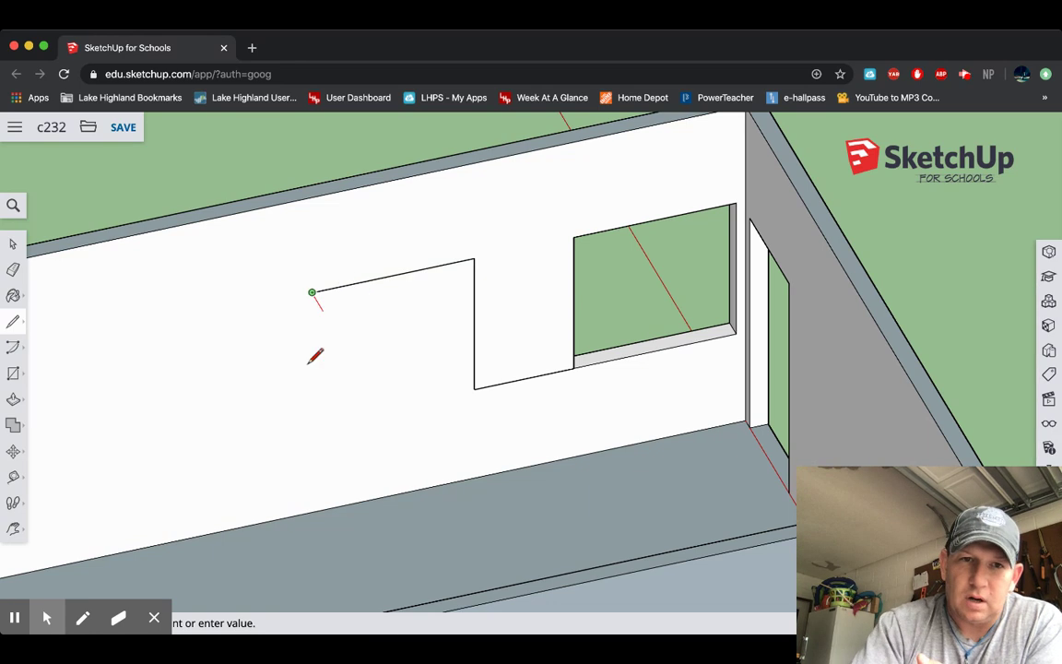
{"action": "left_click", "coordinate": [312, 422]}
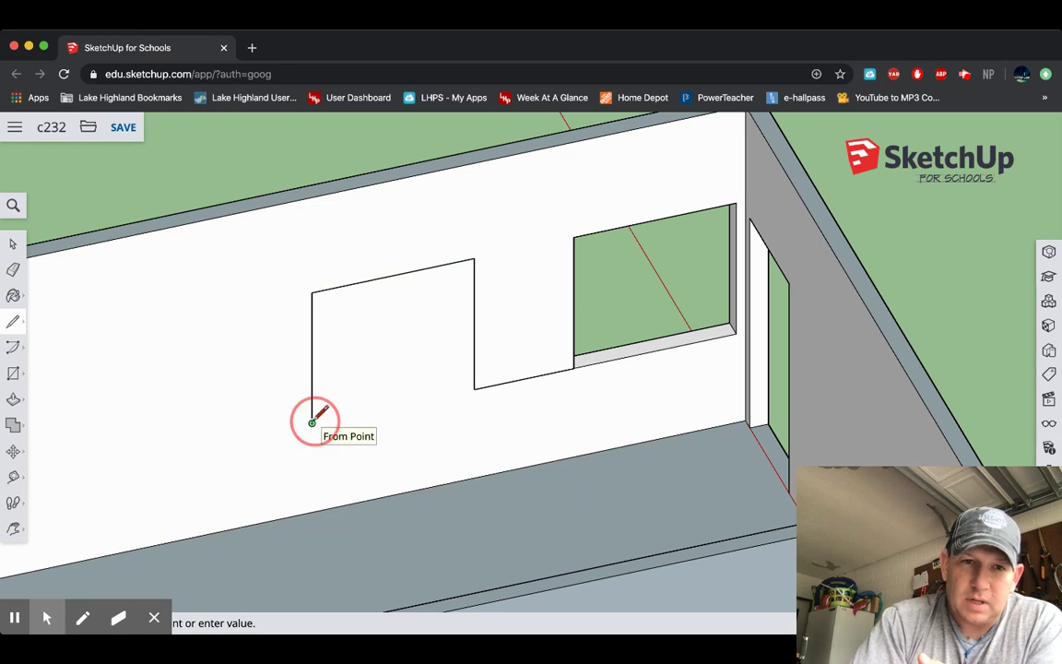
{"action": "left_click", "coordinate": [474, 388]}
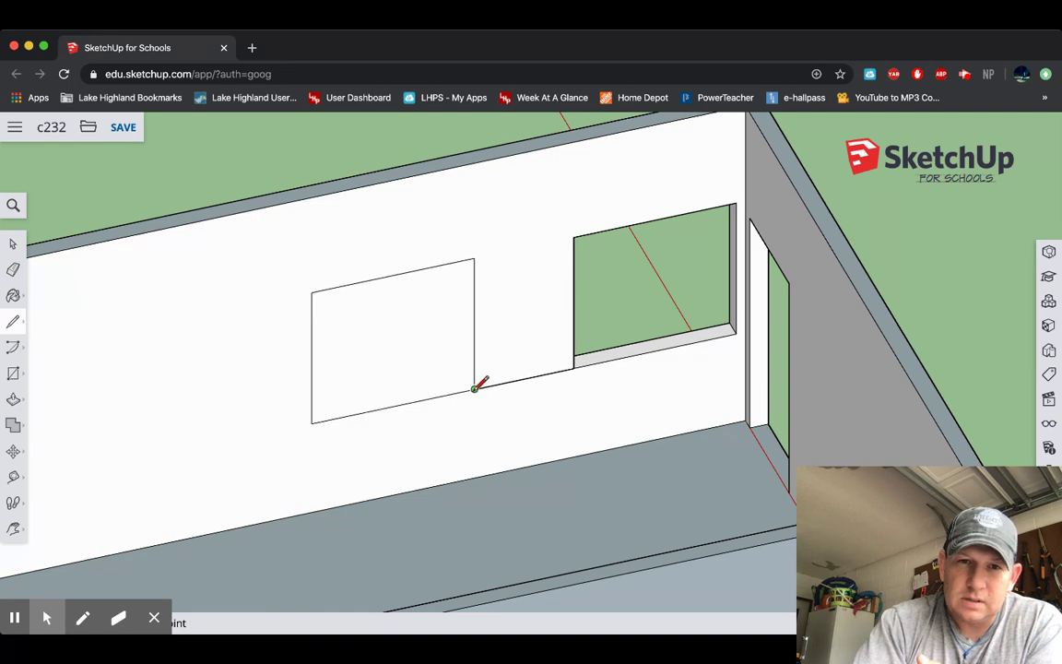
- Delete the leftover connecting edge and orbit to face the wall straight on
{"action": "key", "text": "space"}
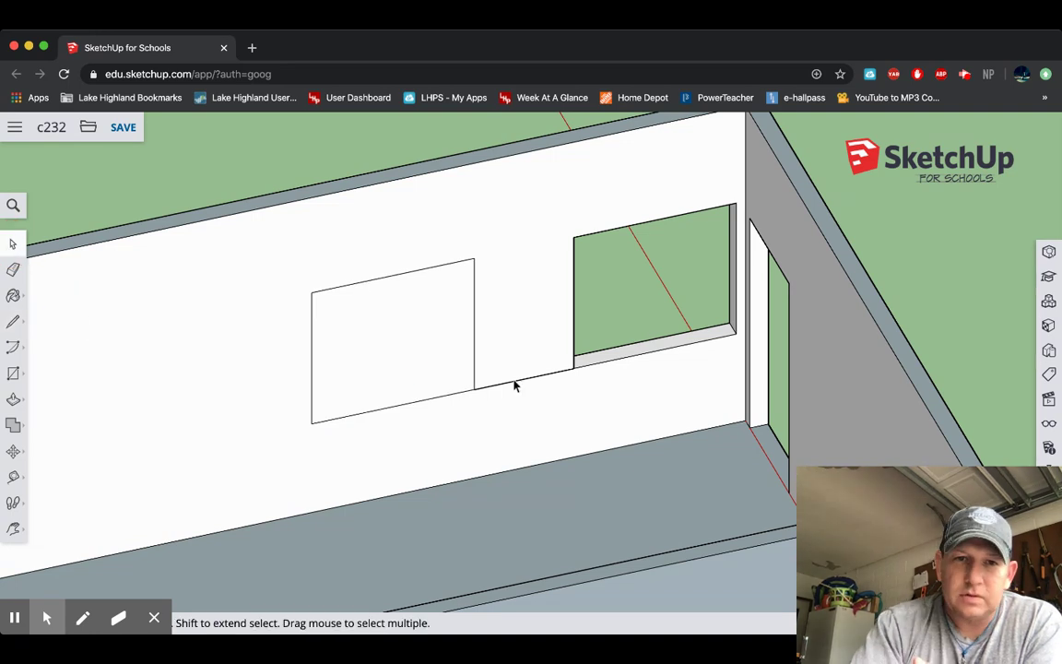
{"action": "left_click", "coordinate": [514, 385]}
{"action": "key", "text": "Delete"}
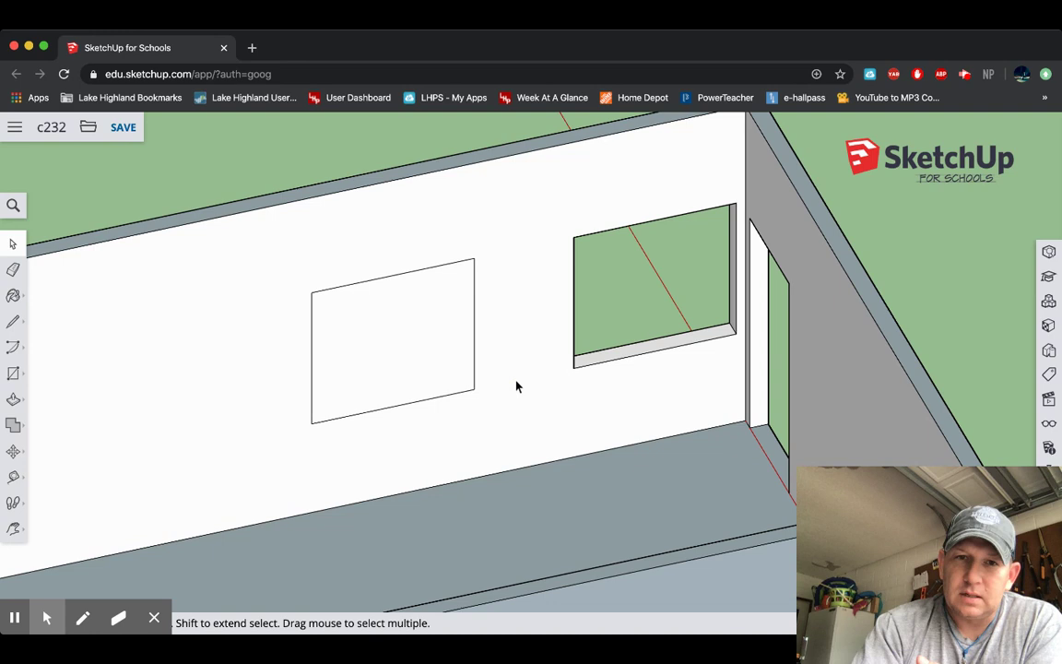
{"action": "scroll", "coordinate": [519, 385], "scroll_direction": "up", "scroll_amount": 1}
{"action": "scroll", "coordinate": [520, 385], "scroll_direction": "down", "scroll_amount": 4}
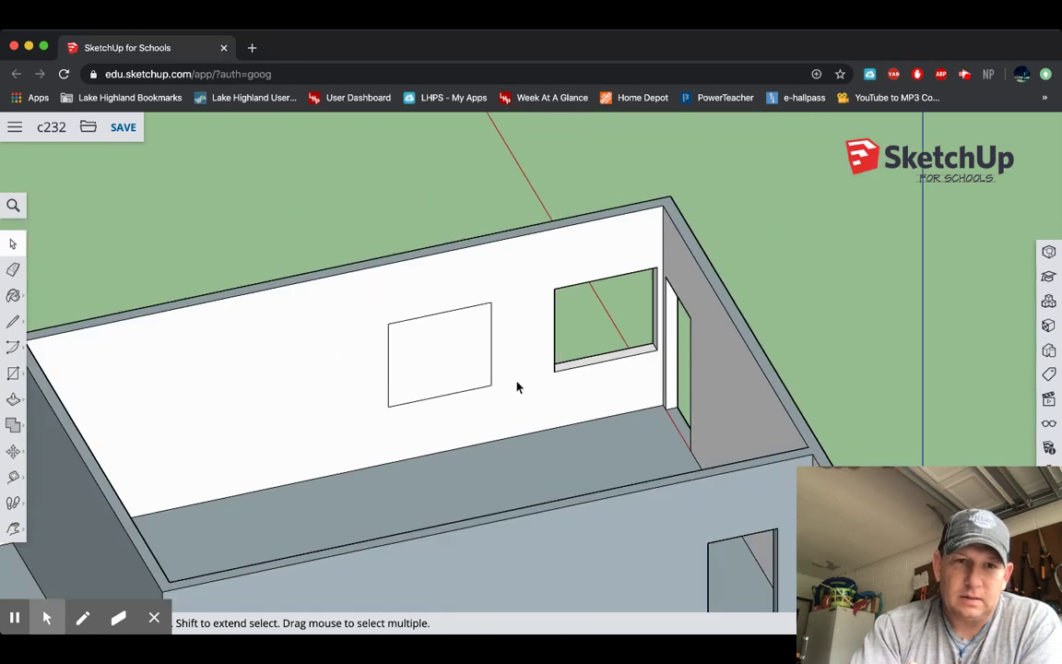
{"action": "key", "text": "o"}
{"action": "left_click", "coordinate": [488, 380]}
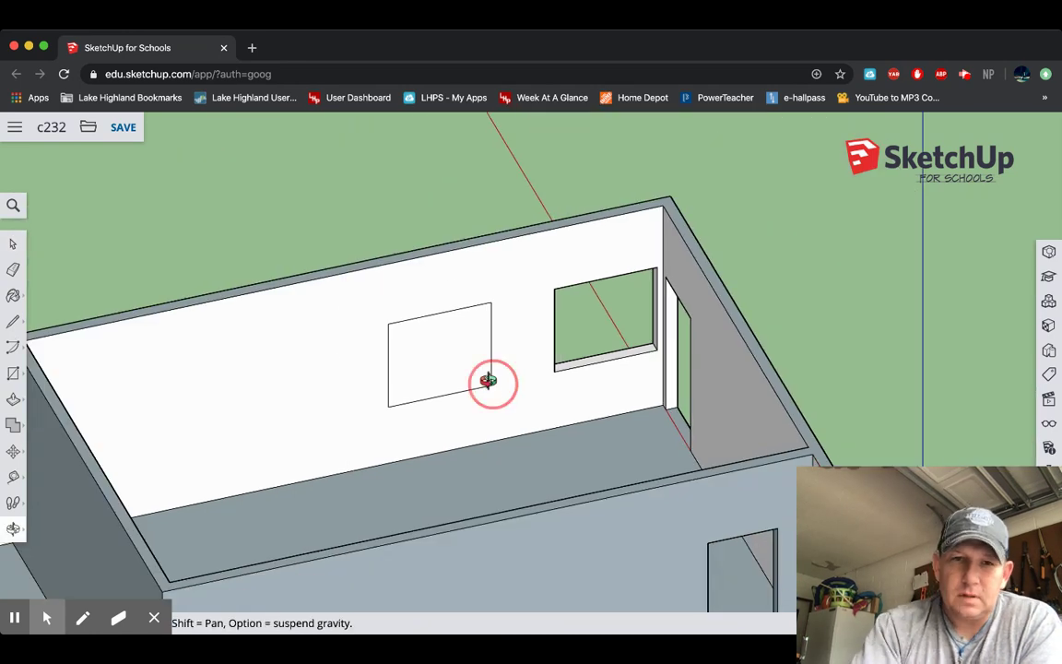
{"action": "left_click_drag", "start_coordinate": [487, 381], "coordinate": [382, 364]}
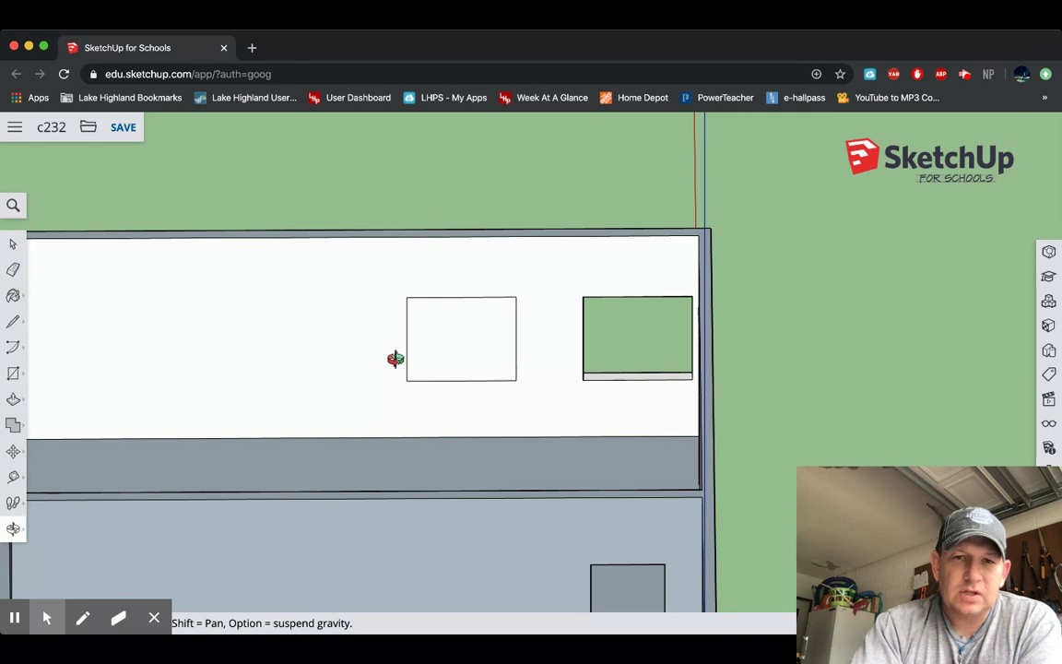
- Push/Pull the middle rectangle's face through the wall thickness
{"action": "left_click", "coordinate": [13, 401]}
{"action": "left_click", "coordinate": [461, 331]}
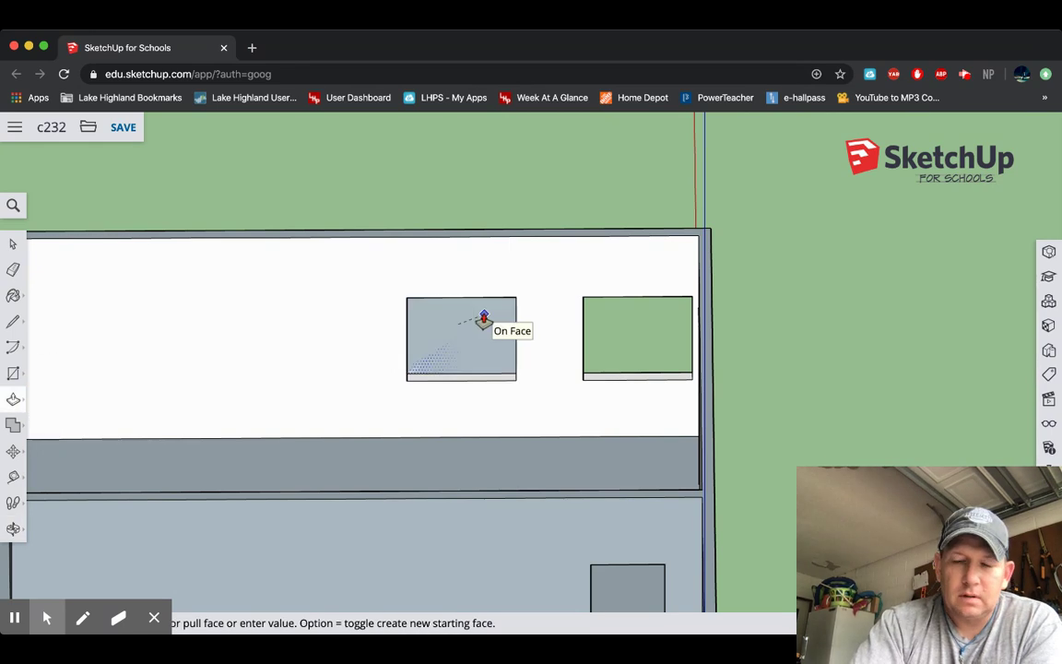
{"action": "left_click", "coordinate": [484, 320]}
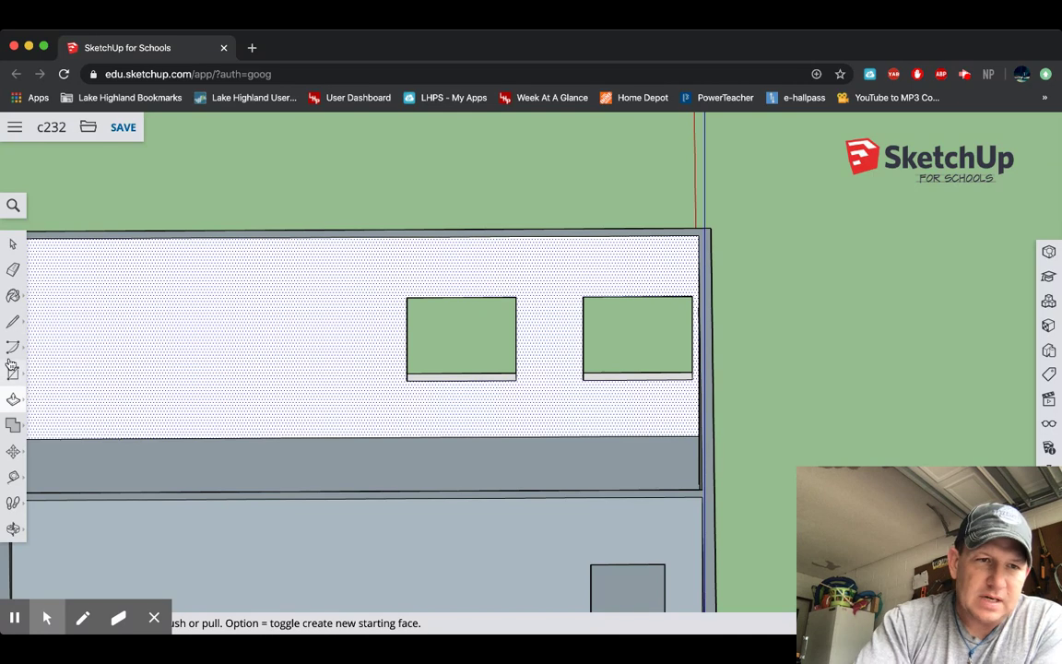
- Draw a 5'4 guide line leftward from the middle window's lower-left corner
{"action": "left_click", "coordinate": [13, 321]}
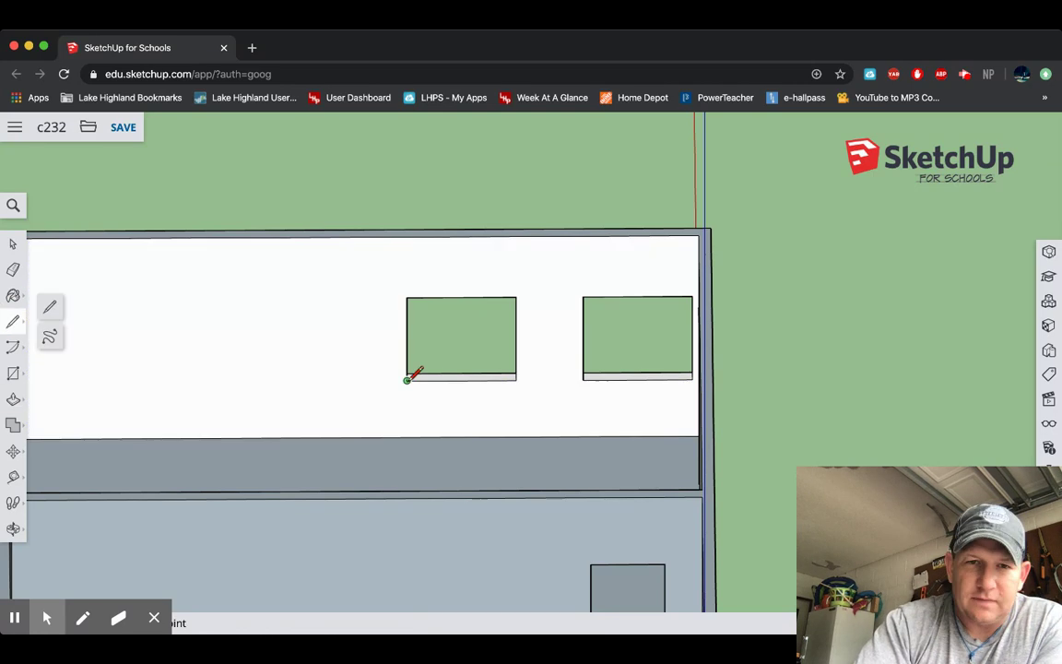
{"action": "left_click", "coordinate": [407, 379]}
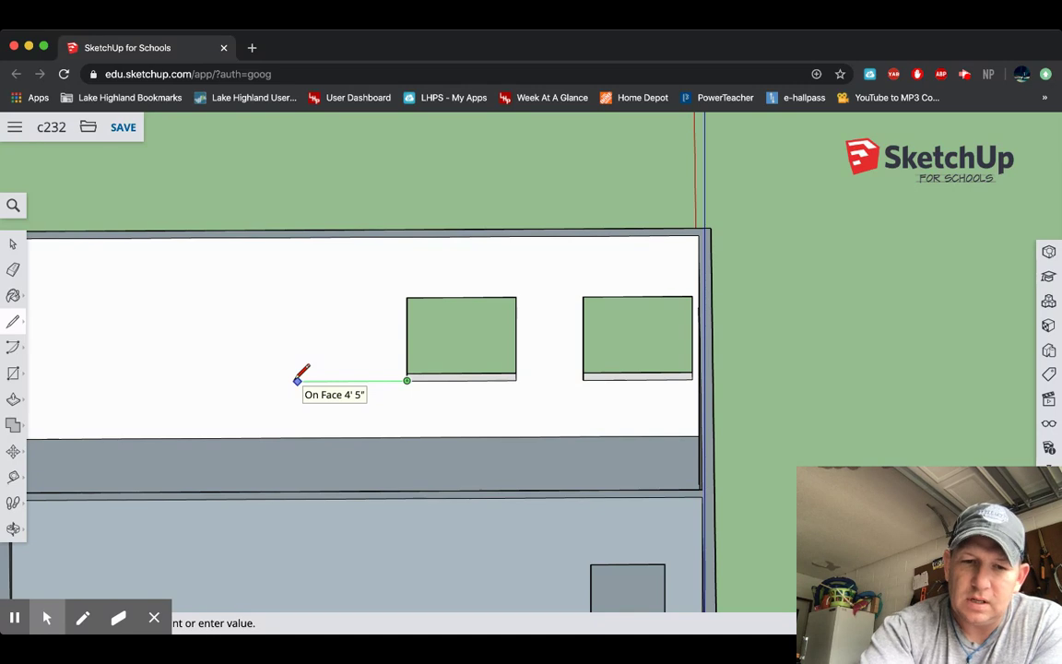
{"action": "type", "text": "5'4"}
{"action": "key", "text": "Return"}
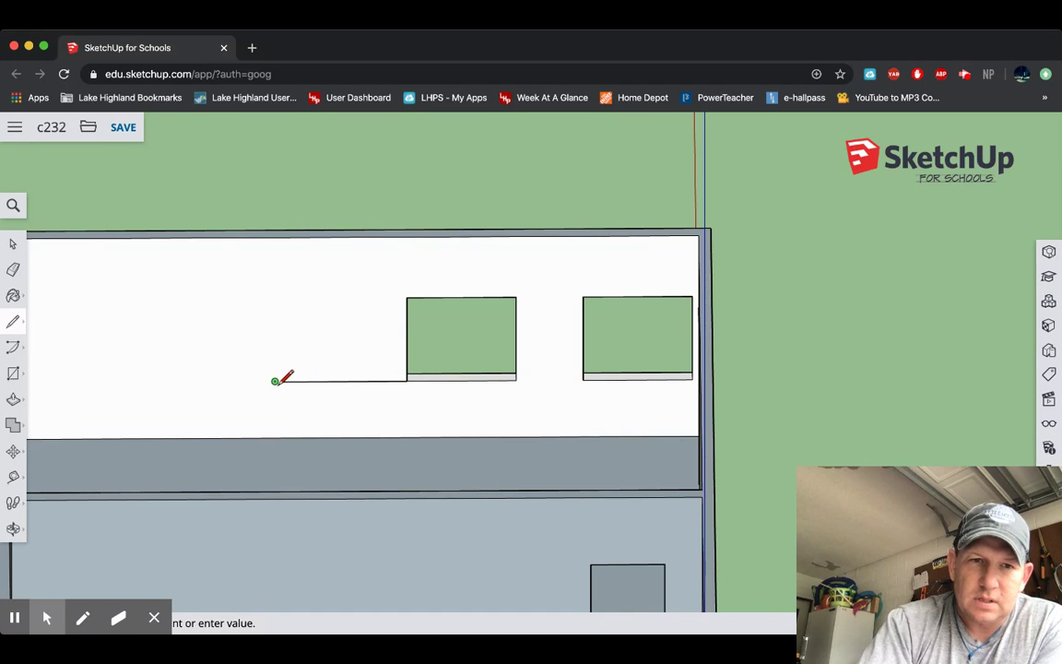
{"action": "left_click", "coordinate": [275, 380]}
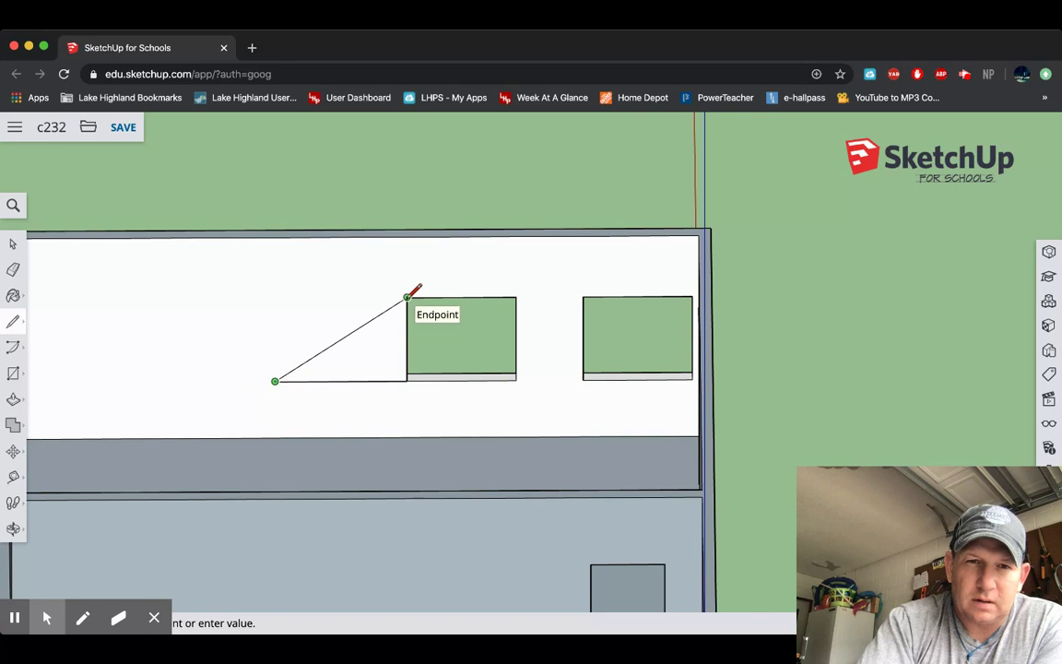
{"action": "key", "text": "Escape"}
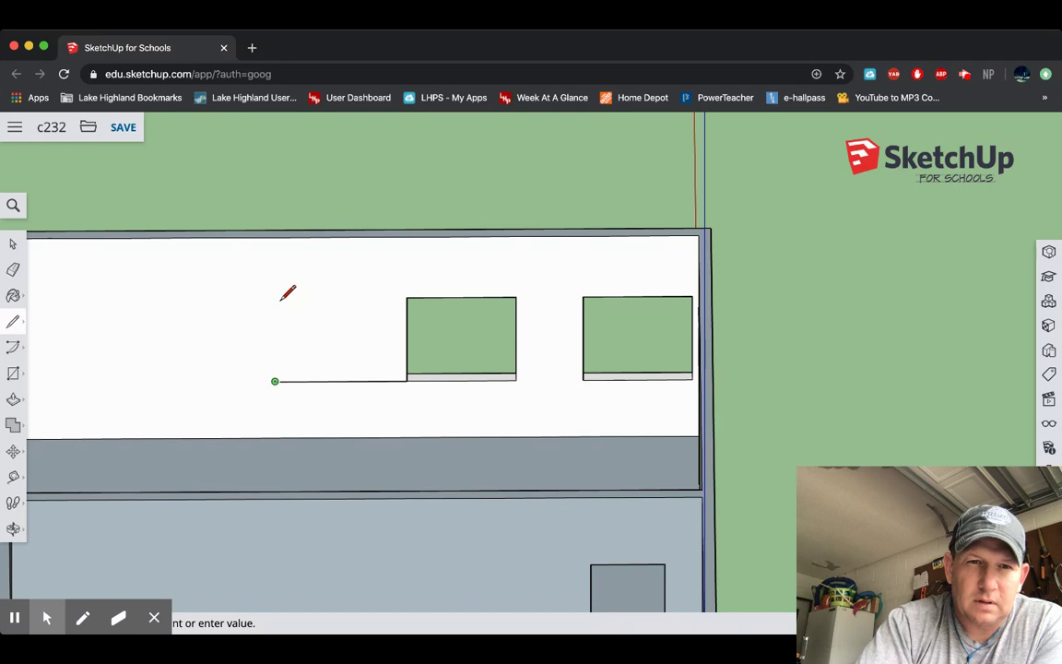
{"action": "left_click", "coordinate": [275, 380]}
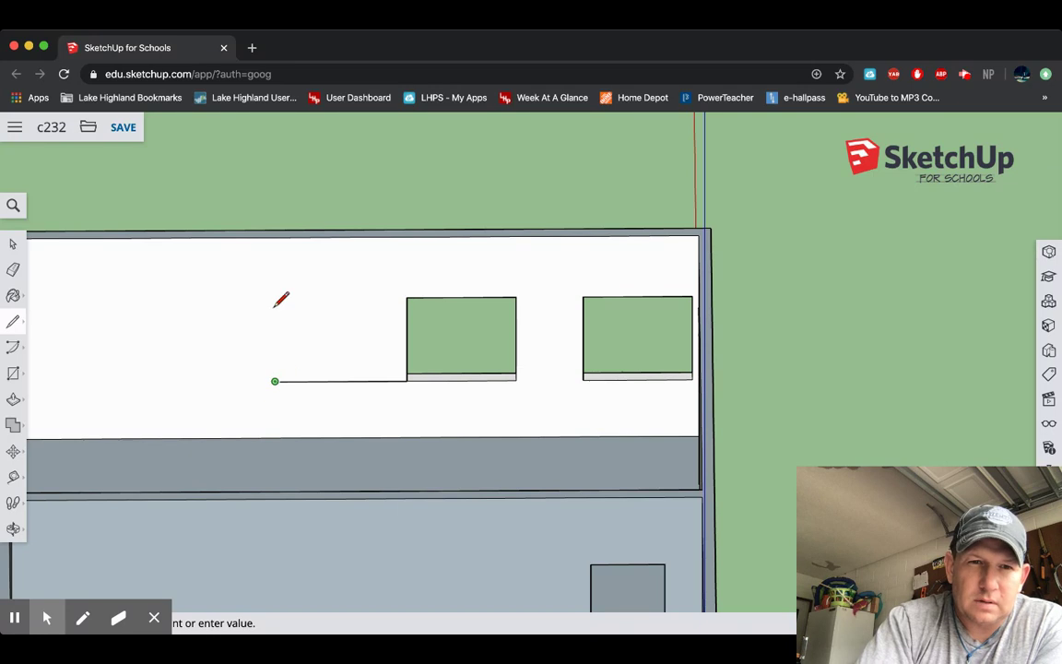
{"action": "left_click", "coordinate": [276, 382]}
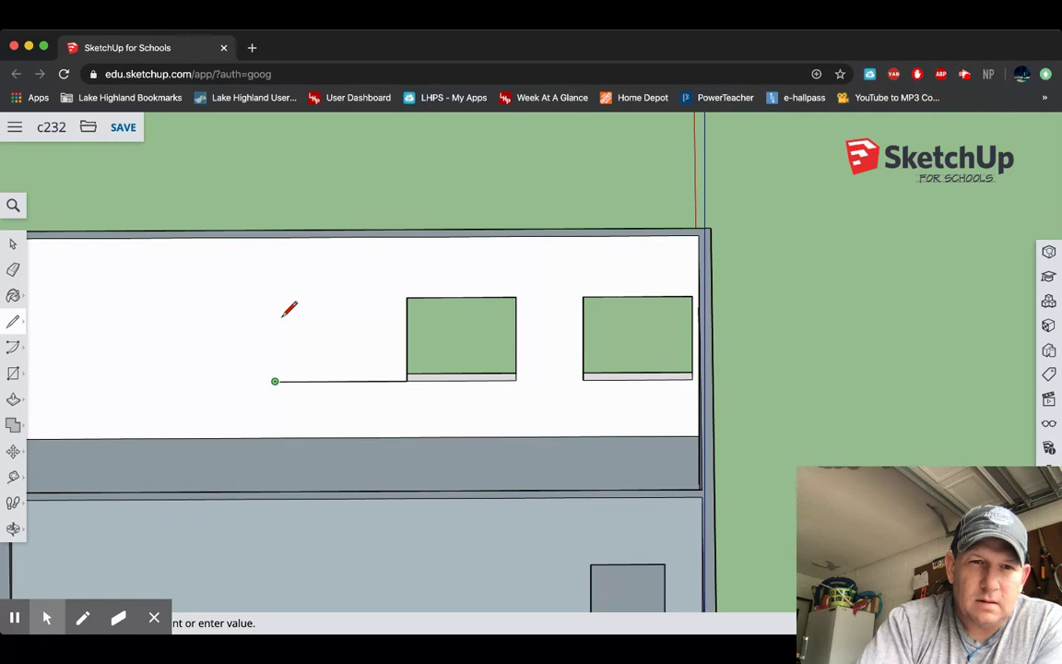
- Draw the third rectangle's four sides from the guide line's left end
{"action": "key", "text": "o"}
{"action": "left_click_drag", "start_coordinate": [287, 315], "coordinate": [406, 339]}
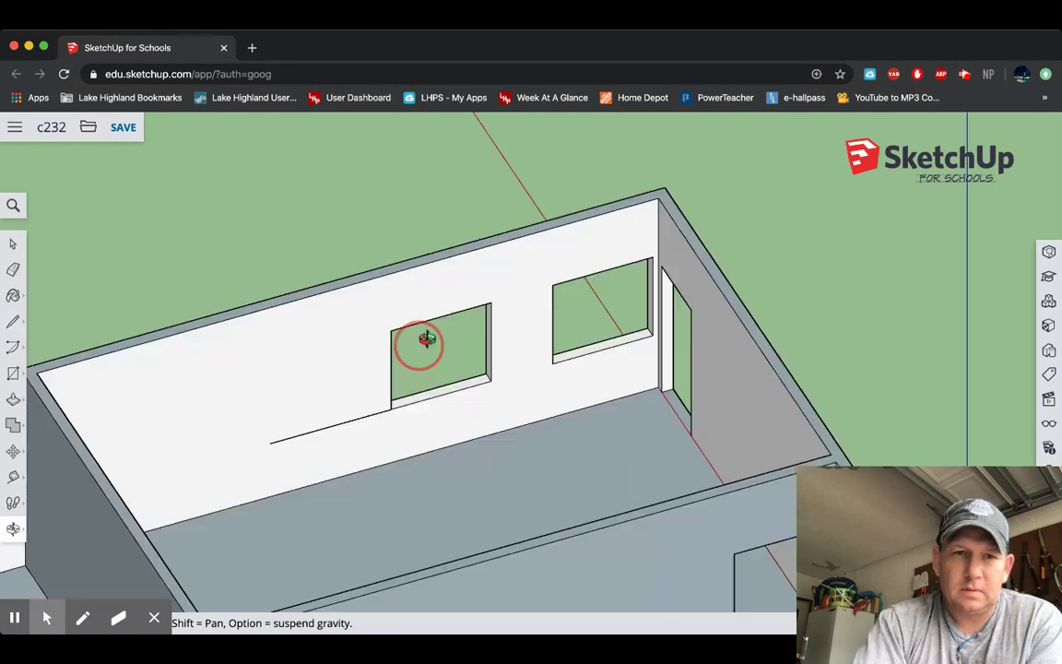
{"action": "left_click", "coordinate": [13, 320]}
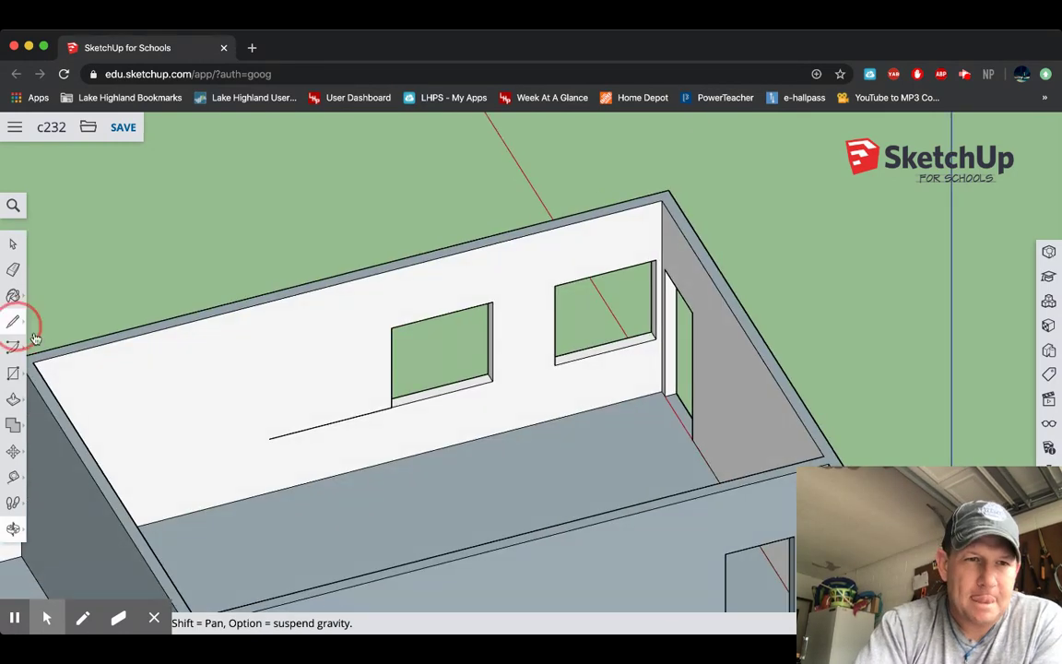
{"action": "left_click", "coordinate": [268, 437]}
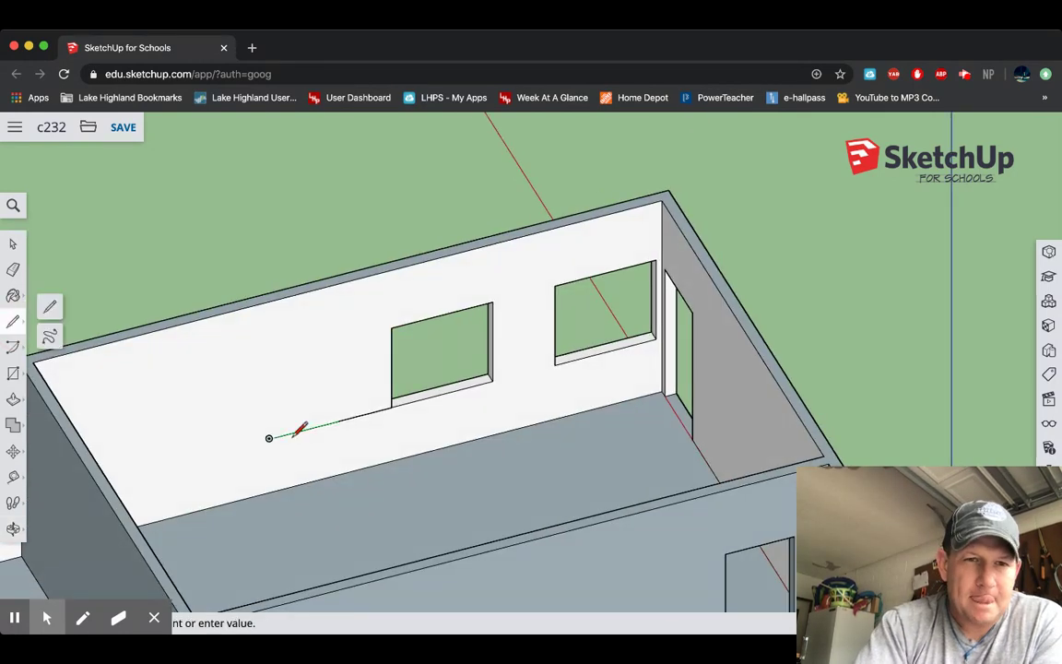
{"action": "left_click", "coordinate": [268, 358]}
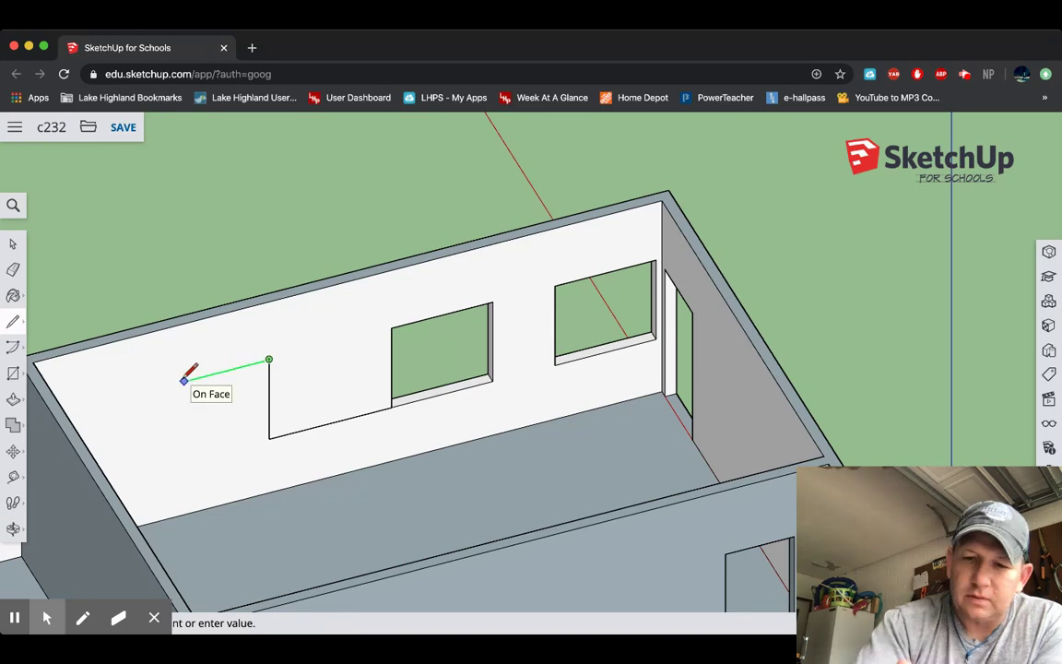
{"action": "left_click", "coordinate": [167, 384]}
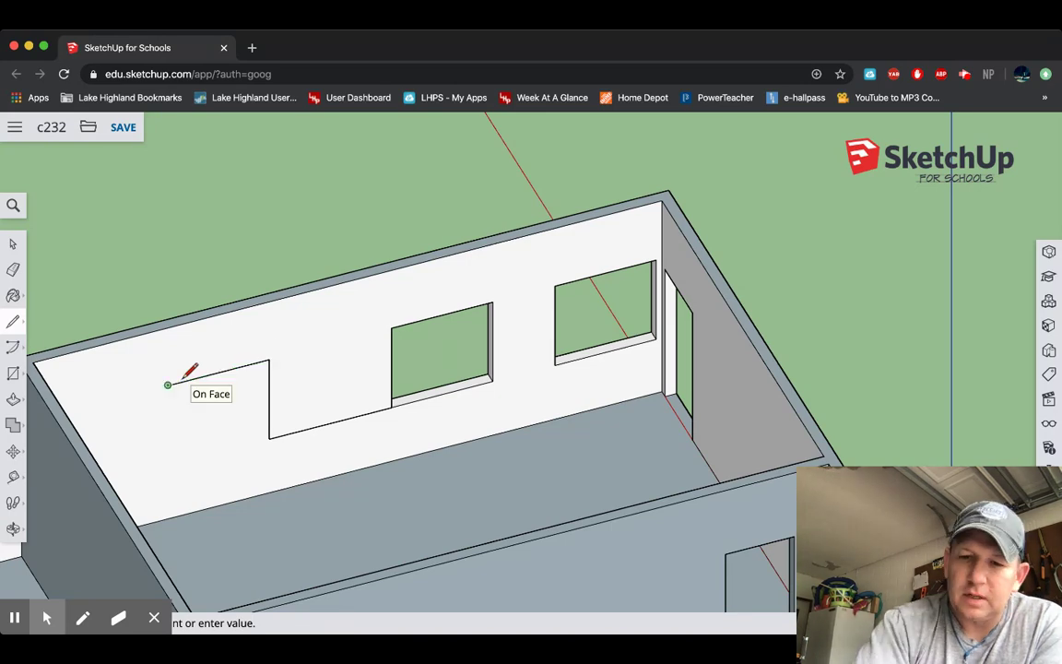
{"action": "left_click", "coordinate": [168, 463]}
{"action": "left_click", "coordinate": [268, 438]}
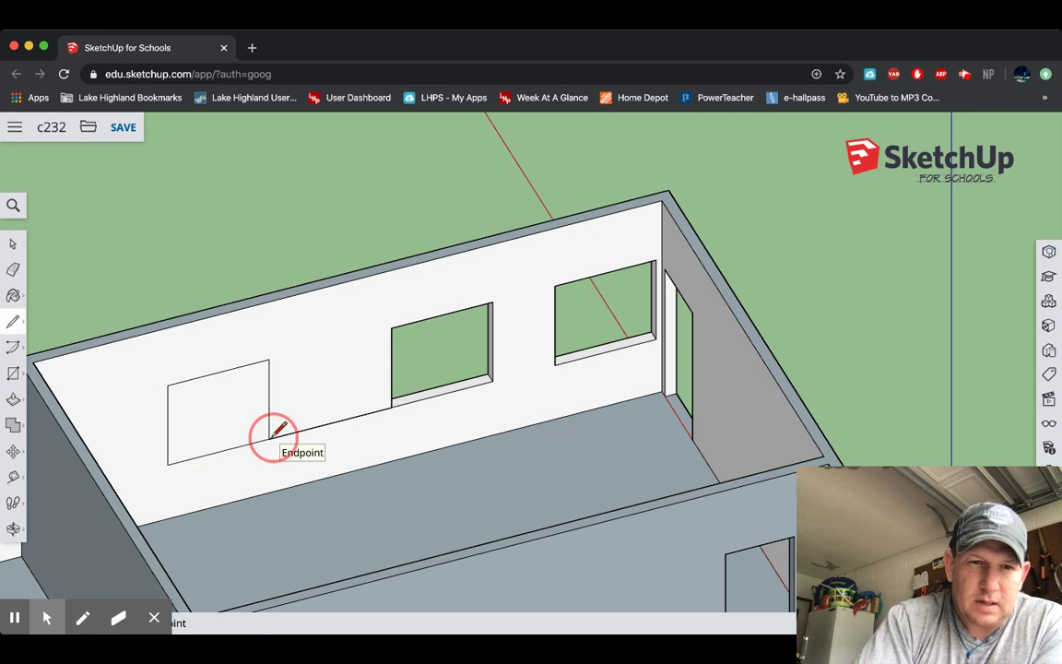
- Delete the guide edge and push the third rectangle through the wall
{"action": "left_click", "coordinate": [13, 244]}
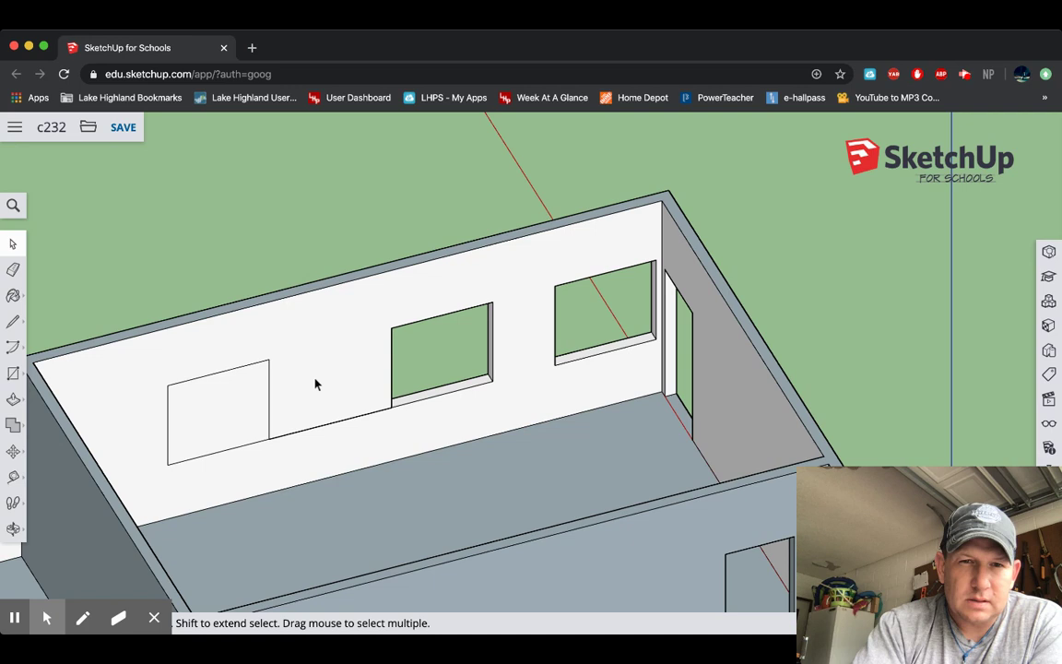
{"action": "key", "text": "Delete"}
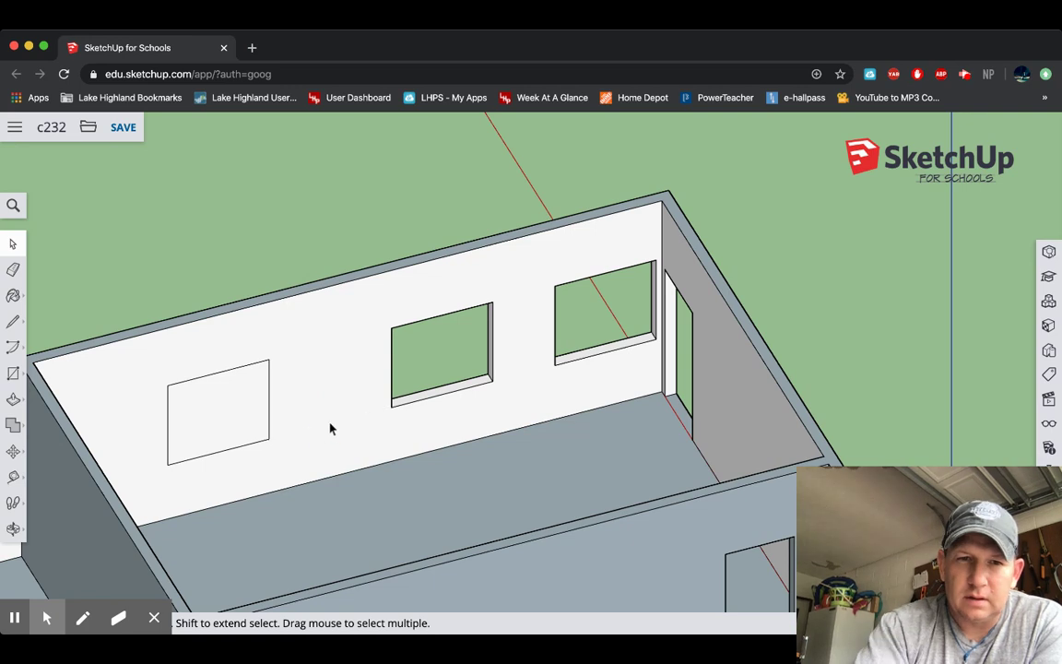
{"action": "left_click", "coordinate": [13, 398]}
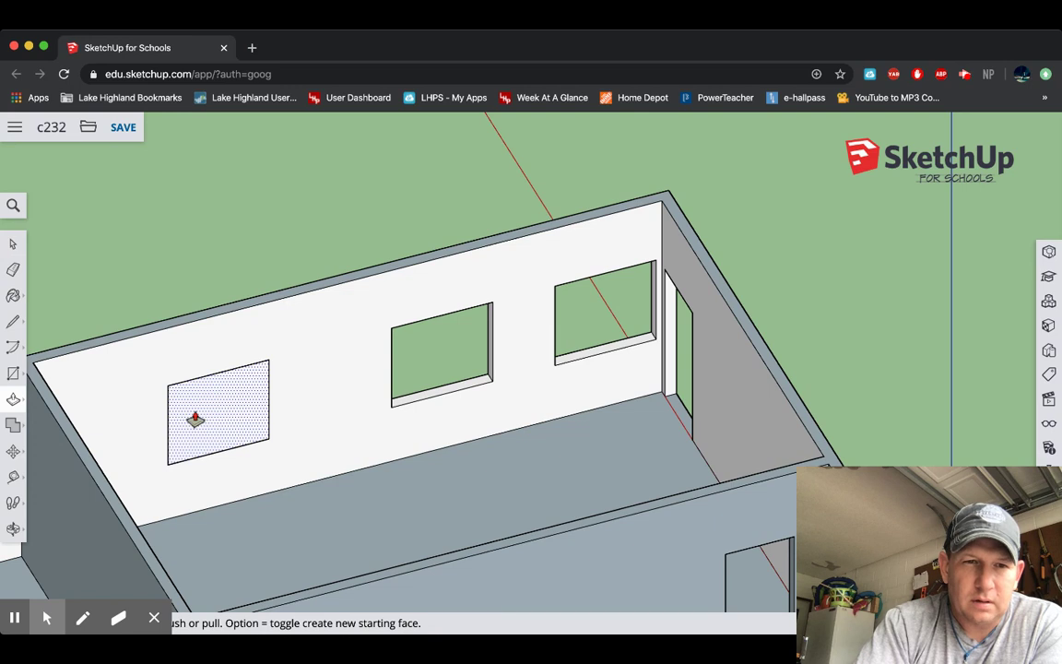
{"action": "left_click", "coordinate": [208, 427]}
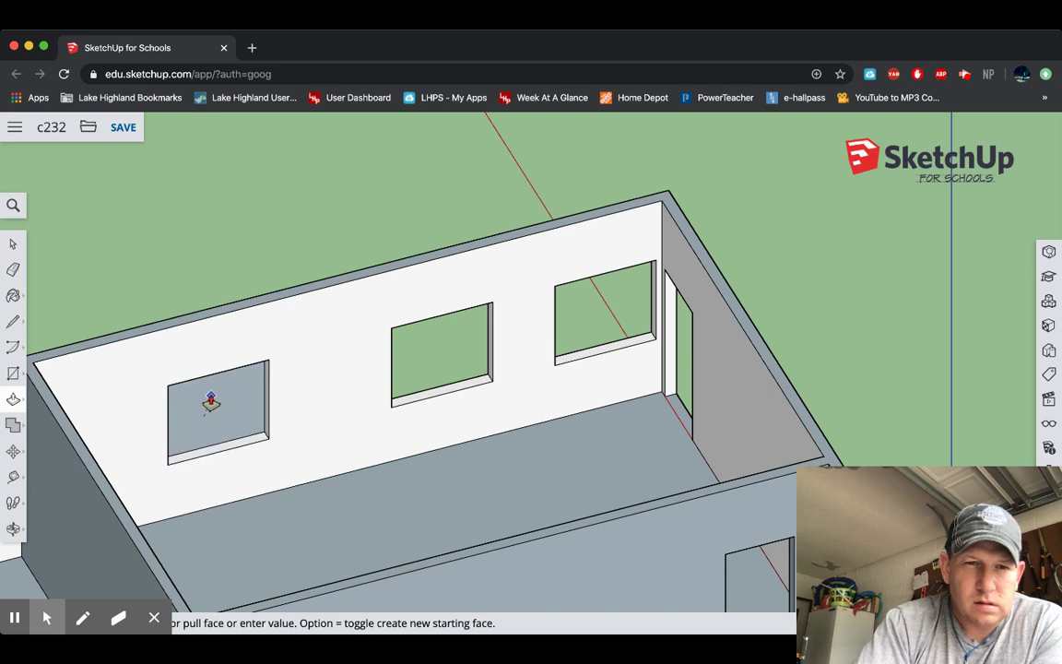
{"action": "left_click", "coordinate": [210, 400]}
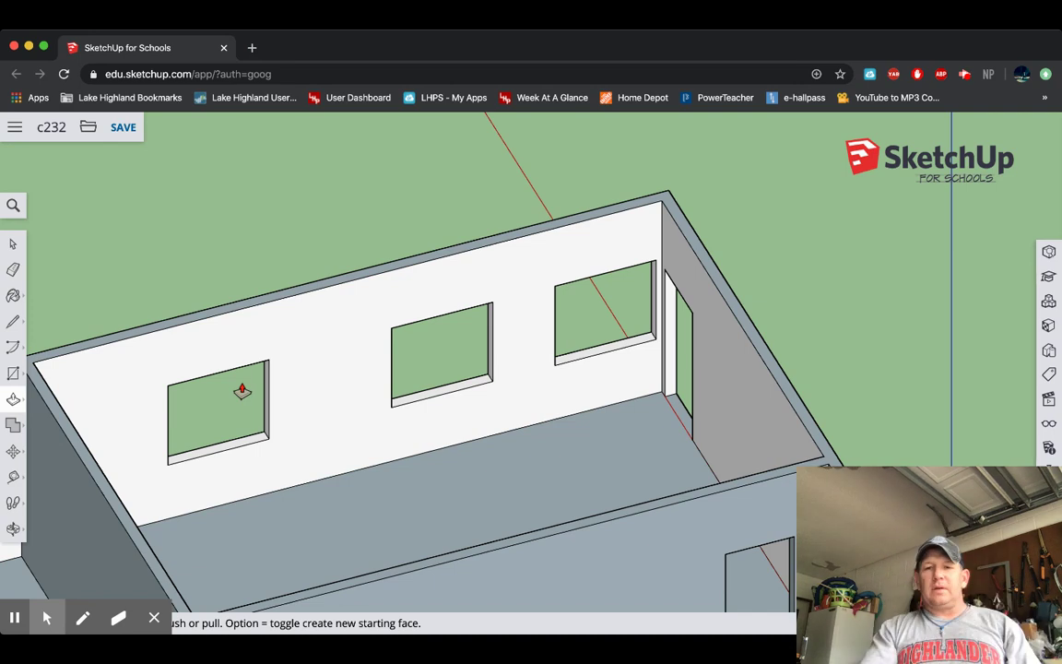
{"action": "middle_click_drag", "start_coordinate": [294, 441], "coordinate": [294, 432]}
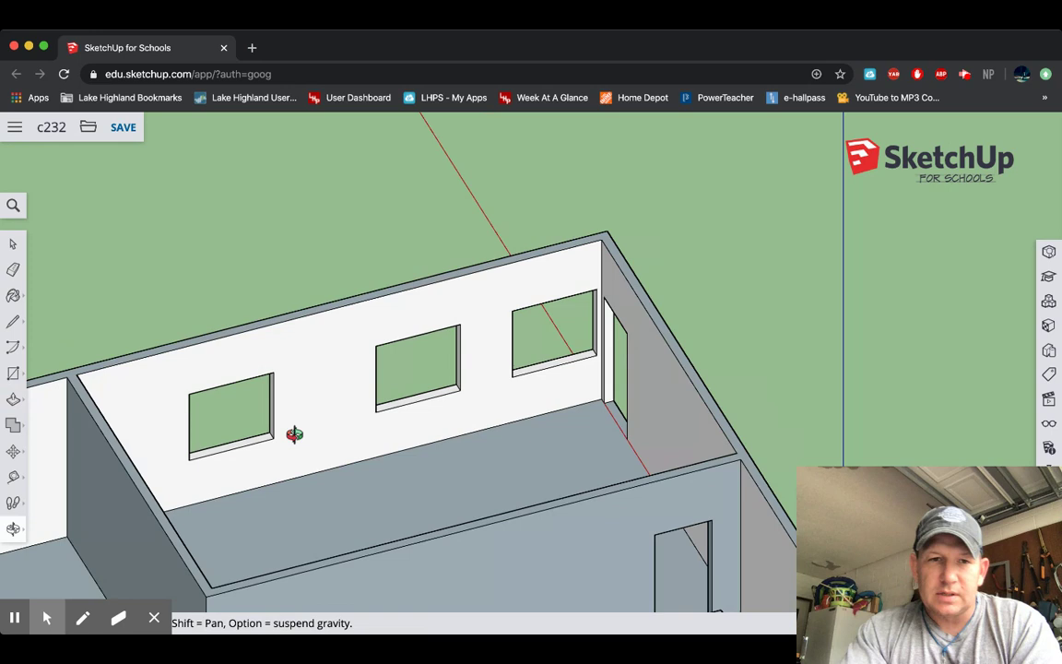
{"action": "scroll", "coordinate": [294, 432], "scroll_direction": "down", "scroll_amount": 5}
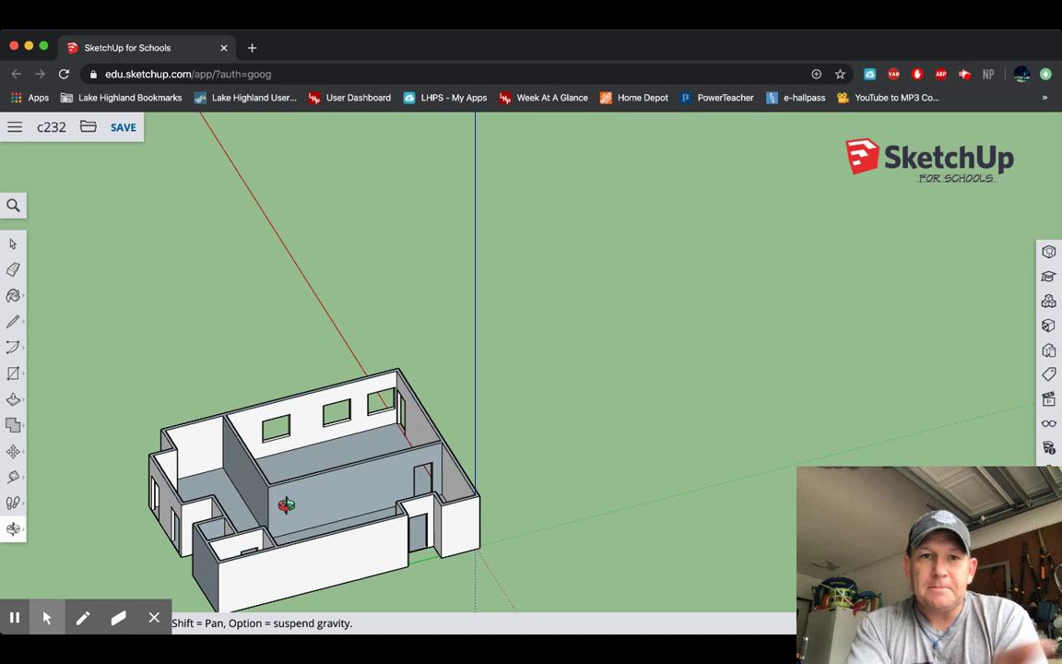
{"action": "scroll", "coordinate": [330, 423], "scroll_direction": "up", "scroll_amount": 3}
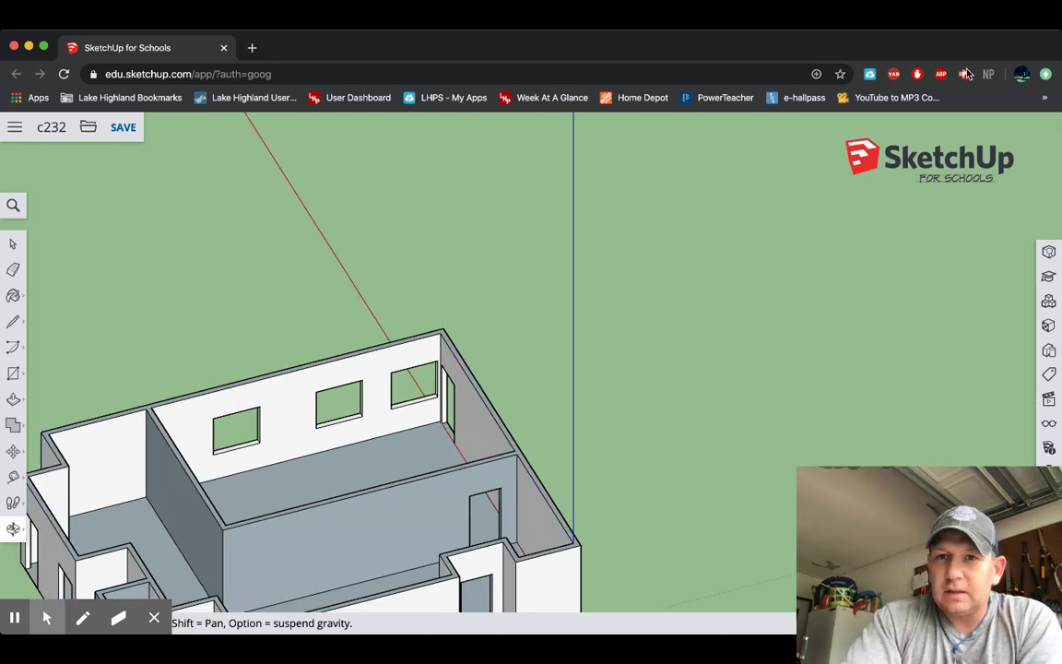